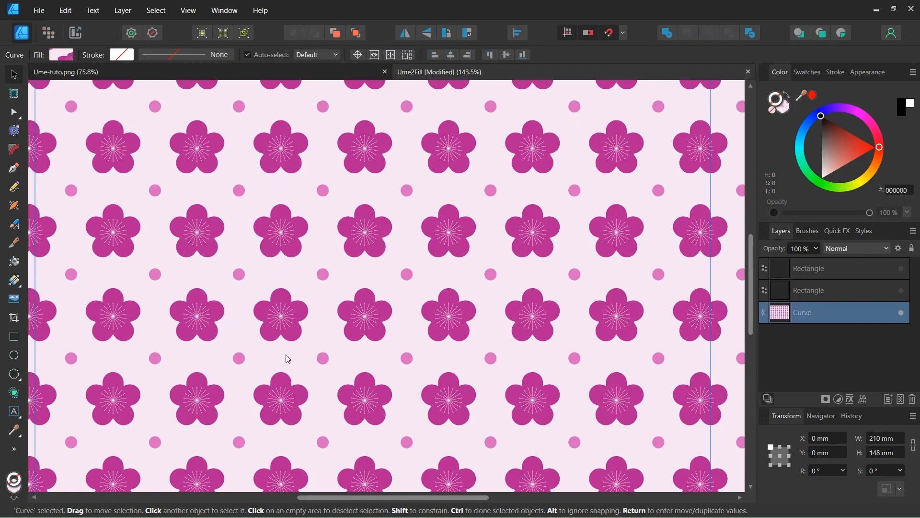
Step: Make the square outline rectangle layer visible over the plum blossom pattern and zoom in on the marked tile
click(902, 290)
scroll(307, 345, down, 1)
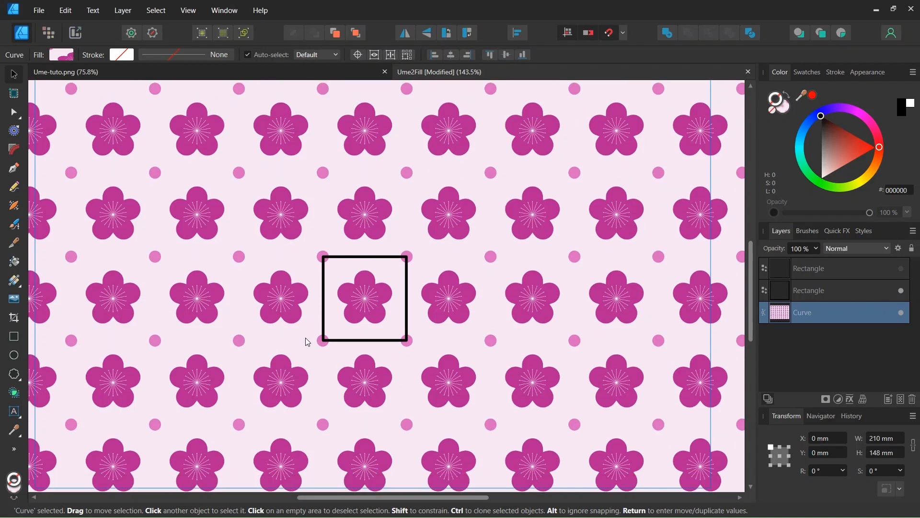
scroll(308, 341, up, 1)
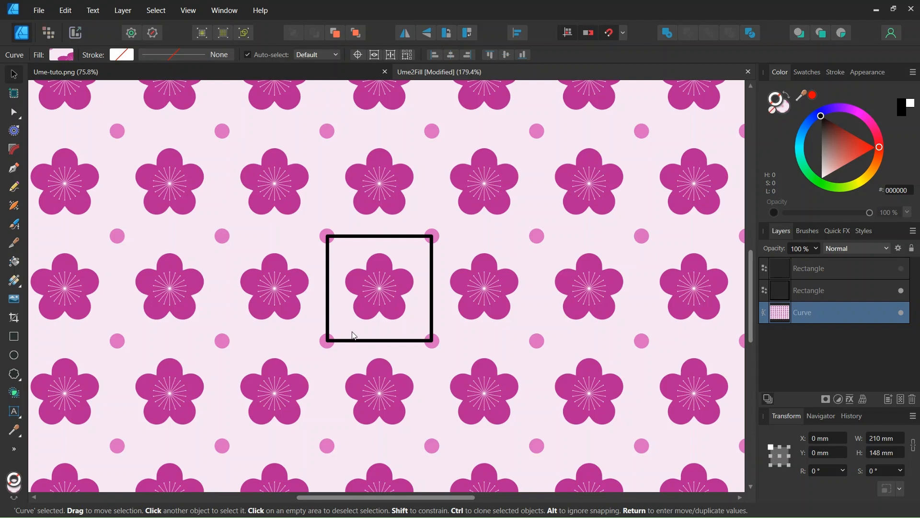
scroll(353, 332, up, 1)
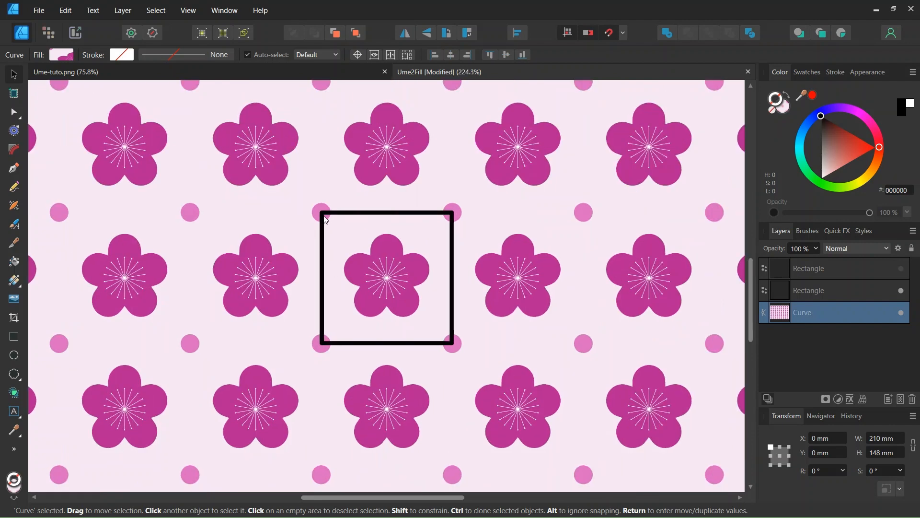
scroll(405, 308, up, 1)
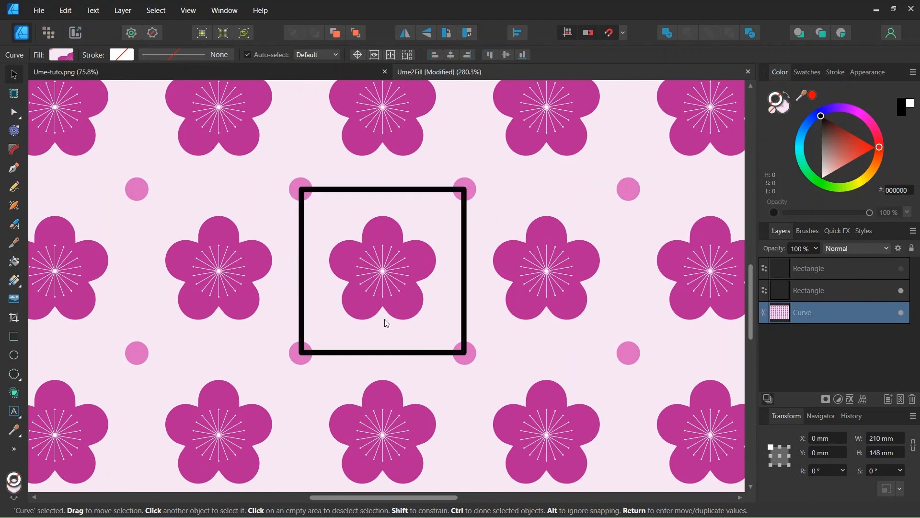
scroll(384, 323, up, 1)
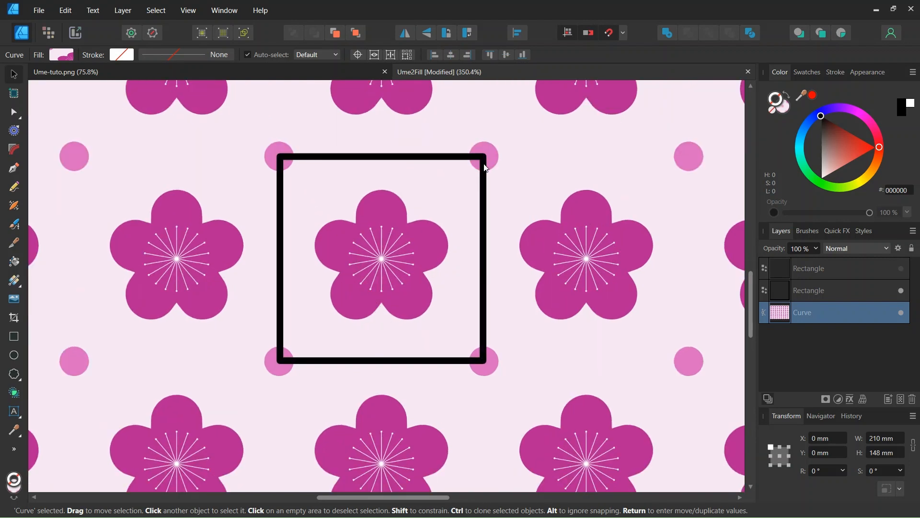
scroll(377, 194, up, 1)
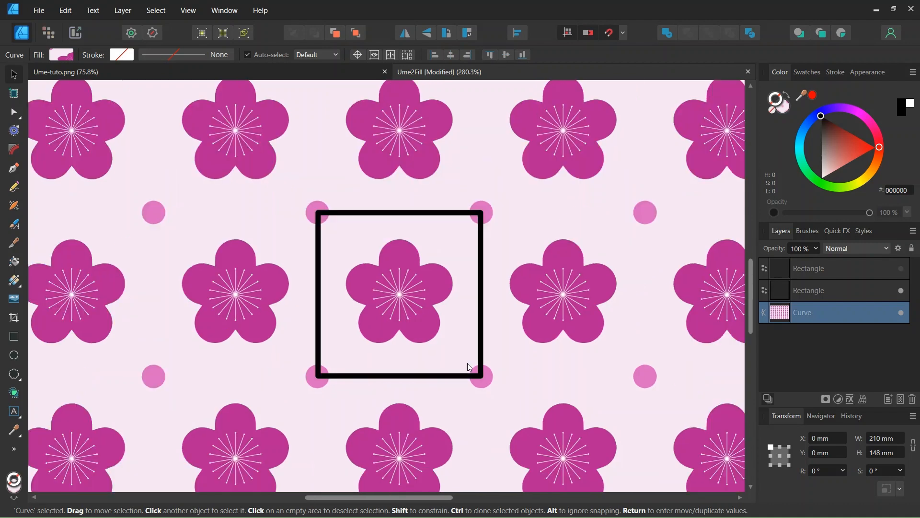
scroll(468, 367, down, 1)
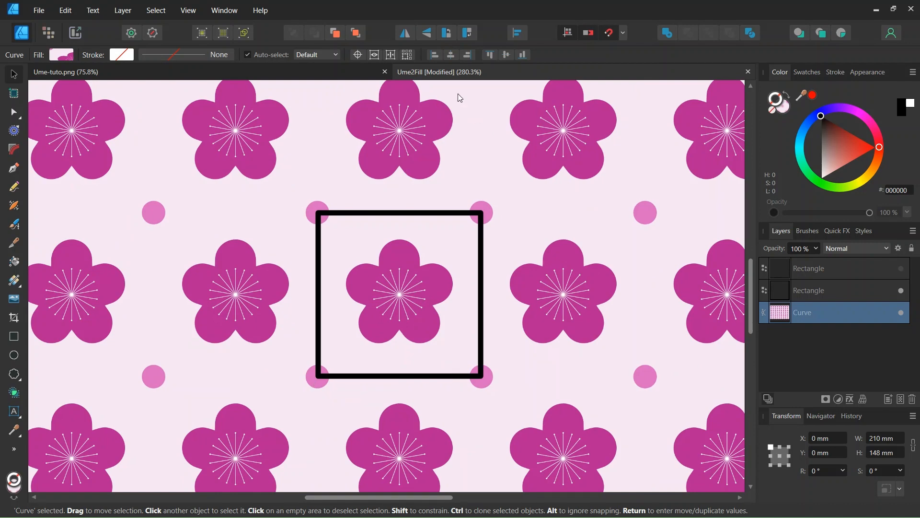
Step: Inspect the Ume-tuto.png reference image, then close its document tab
click(335, 74)
scroll(393, 291, down, 2)
click(393, 291)
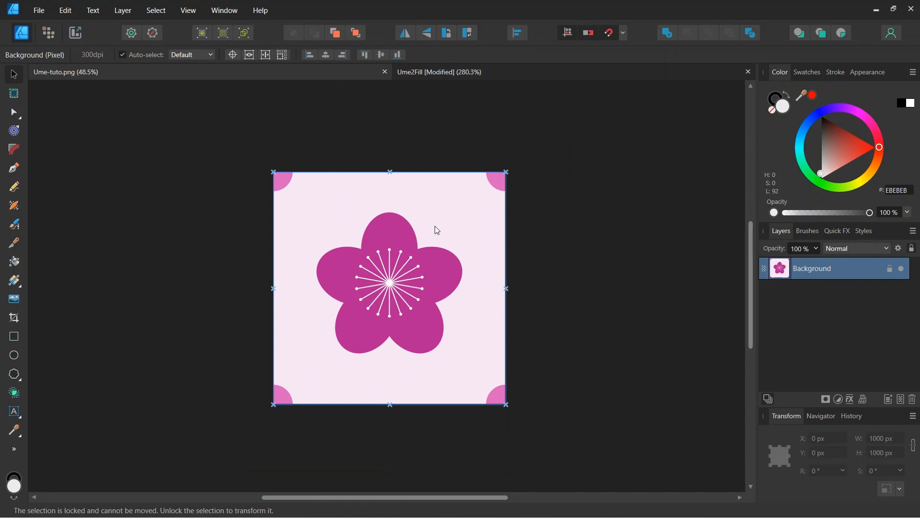
click(385, 72)
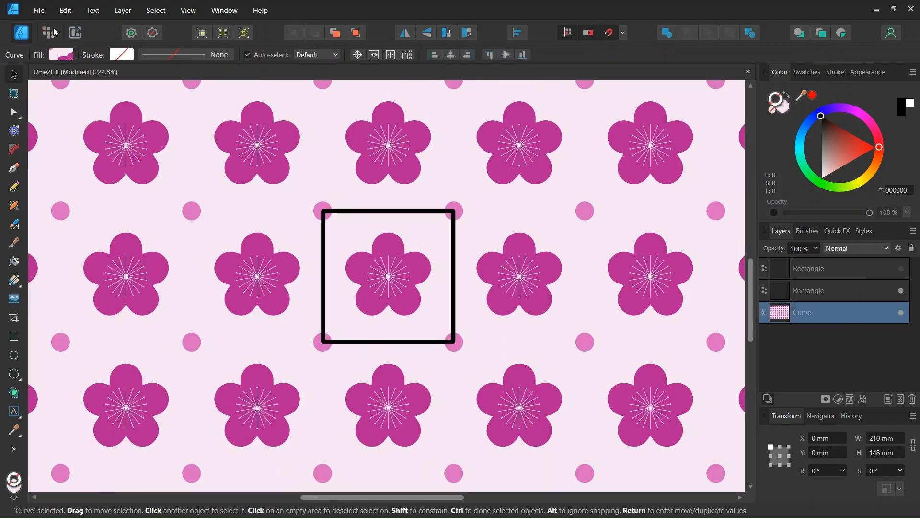
Step: Create a new document 1000 px wide and 1000 px high without margins
click(38, 10)
click(50, 38)
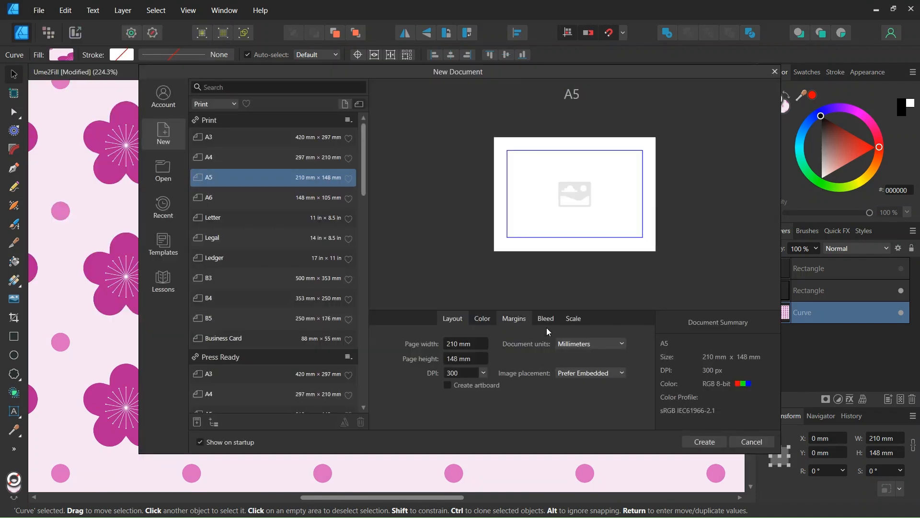
click(587, 344)
click(579, 355)
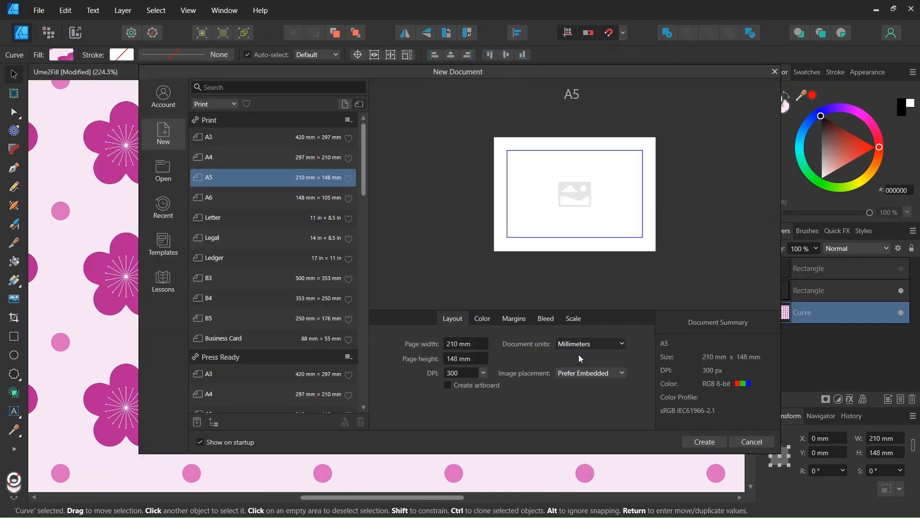
click(463, 344)
text(100)
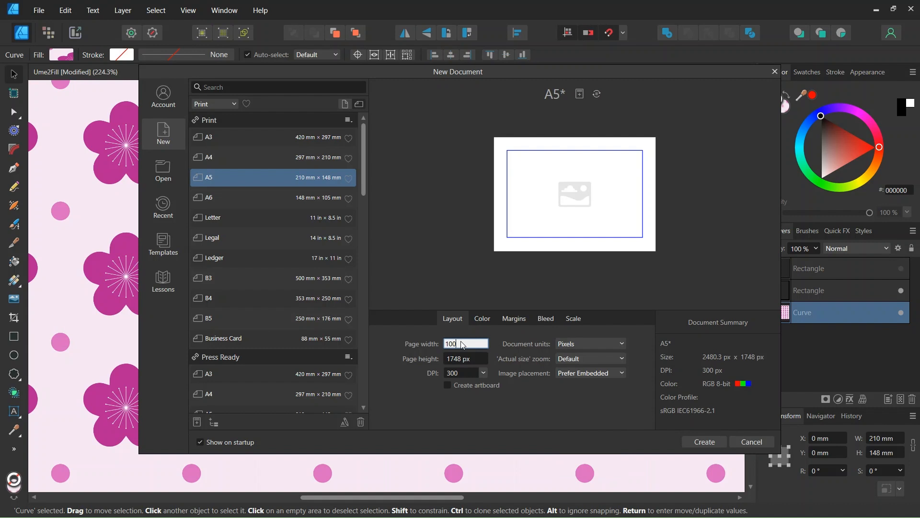
text(0)
click(462, 358)
text(1000)
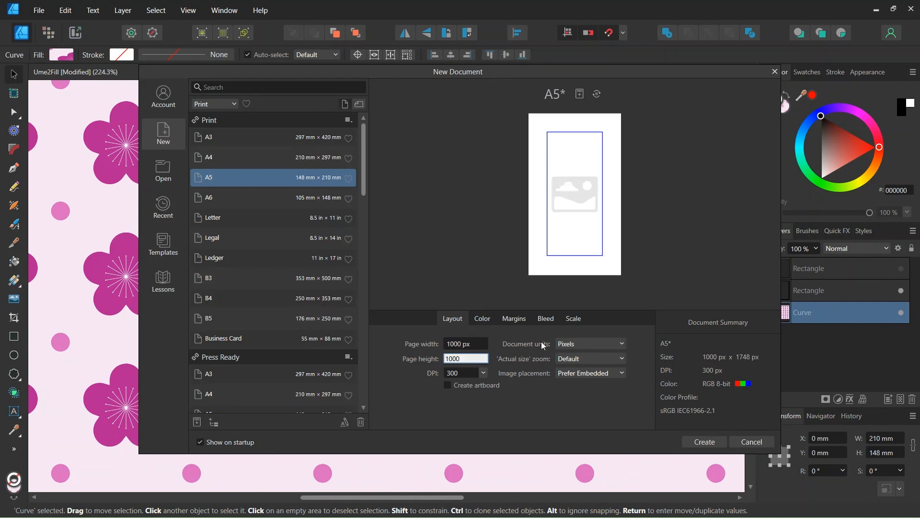
click(518, 321)
click(442, 342)
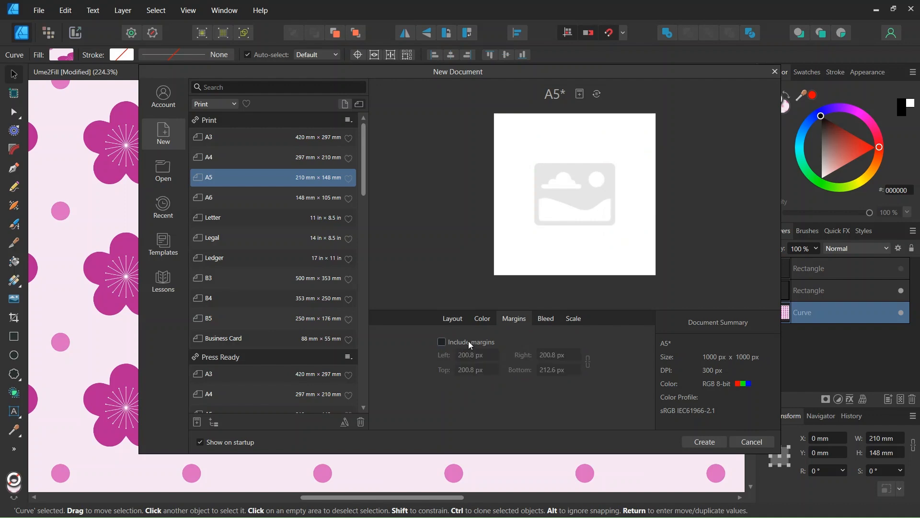
click(702, 445)
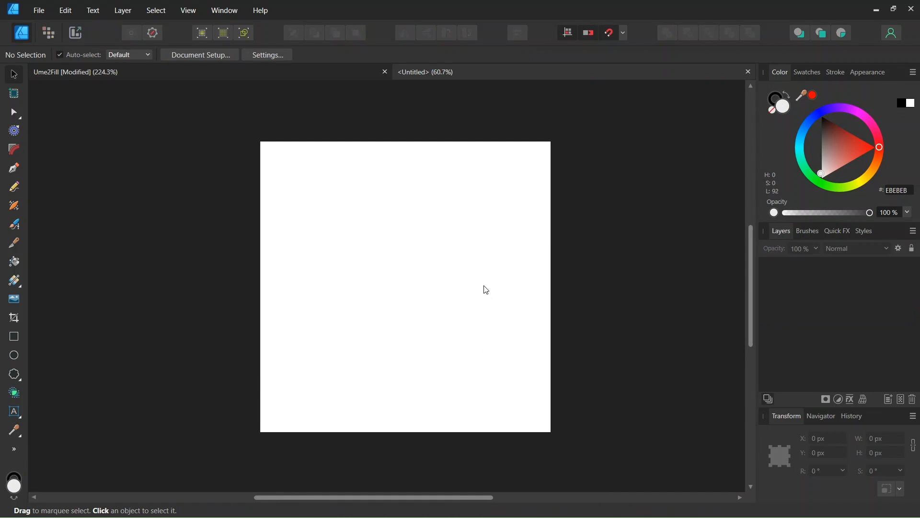
Step: Draw a rectangle covering the whole page with no stroke and fill colour F6E6F4
click(625, 33)
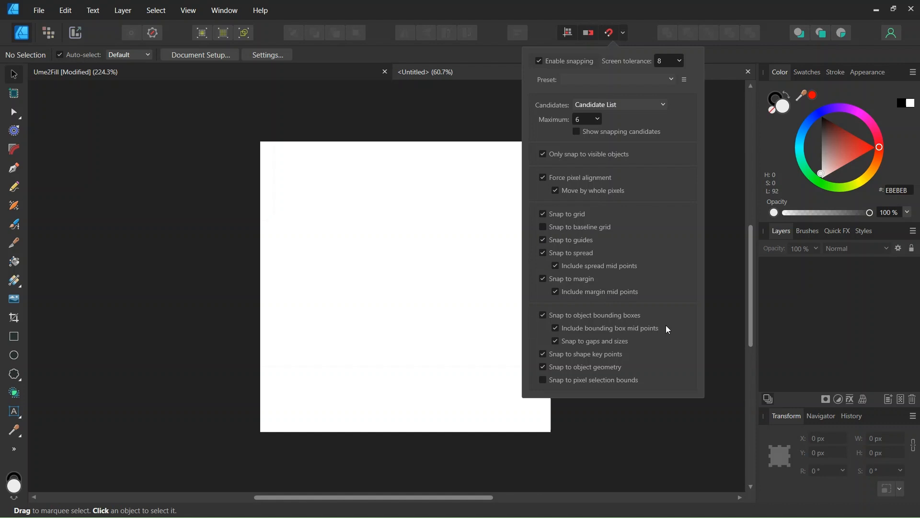
click(462, 306)
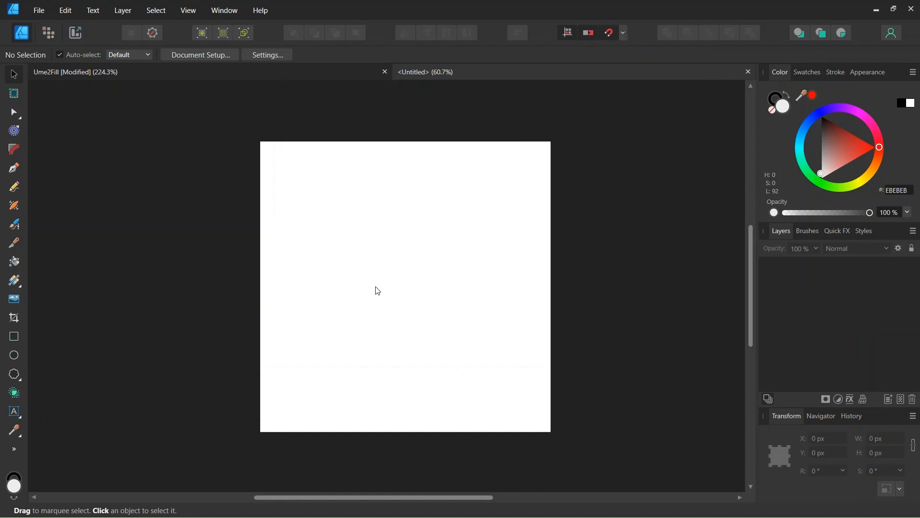
click(17, 340)
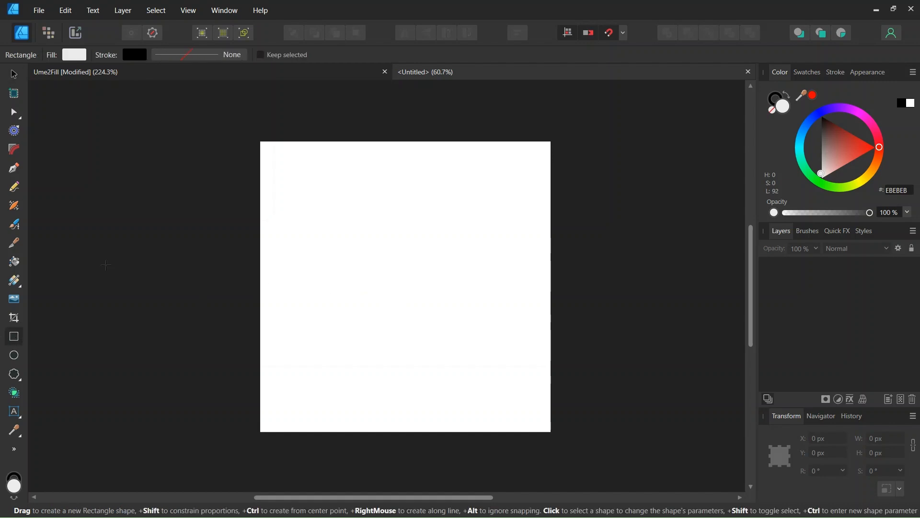
click(137, 55)
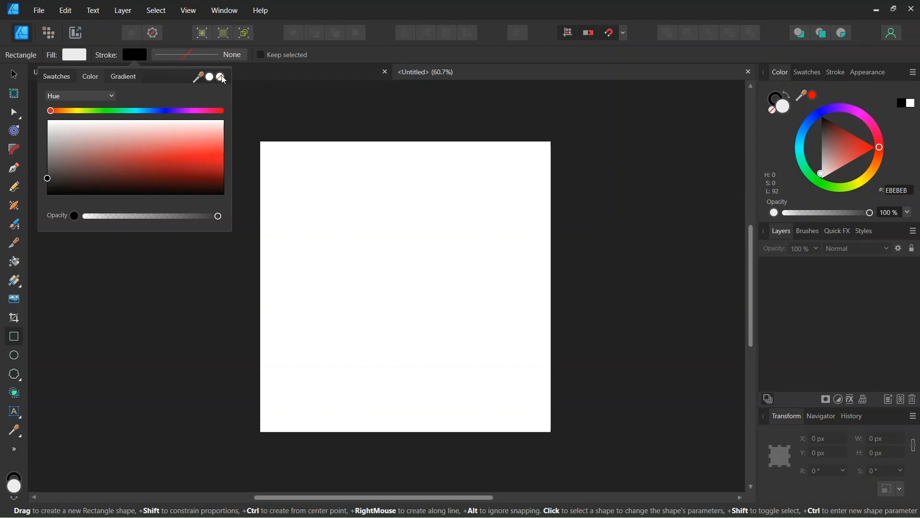
click(222, 78)
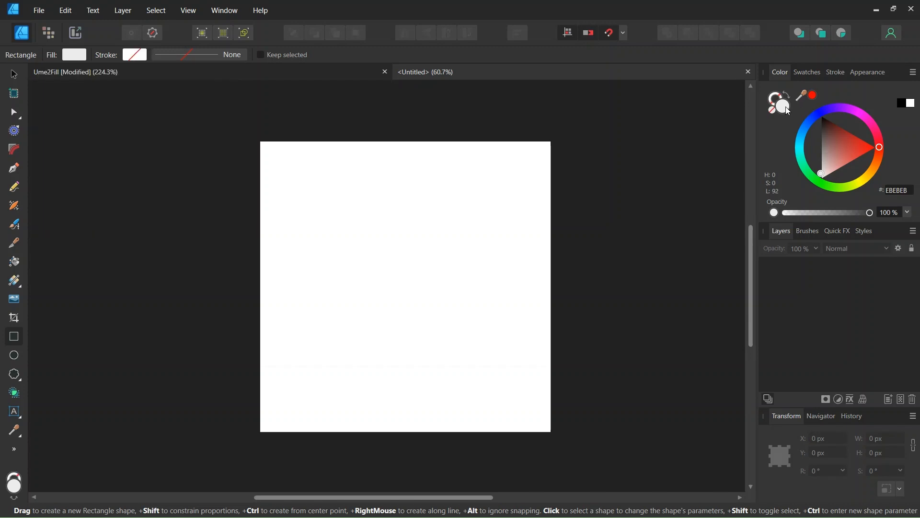
click(899, 193)
text(F6EFF4)
key(Return)
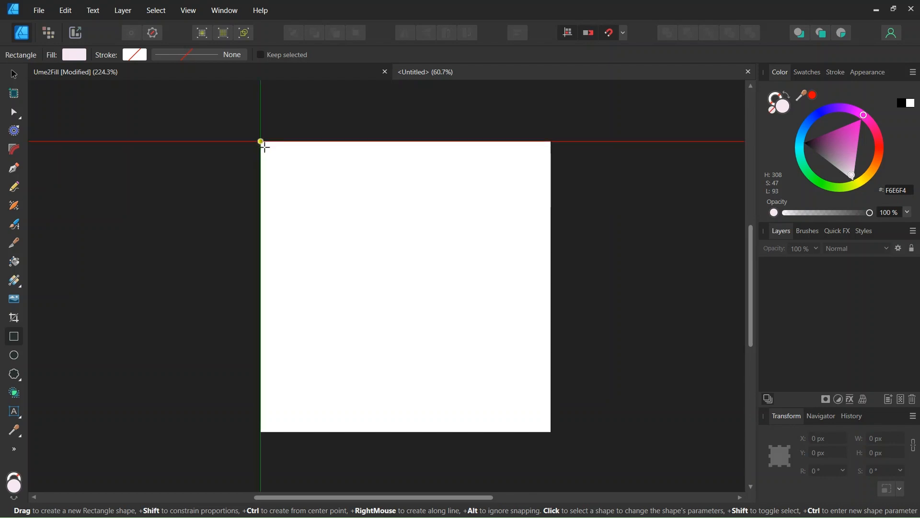
drag(261, 142, 552, 432)
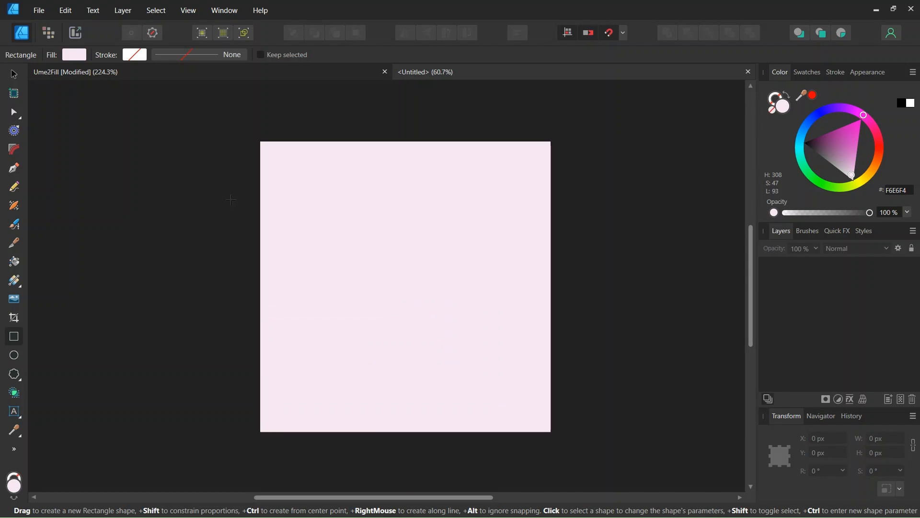
Step: Draw a Cloud shape with 5 bubbles and fill B42292, about 604 px wide, centred on the page
click(13, 75)
scroll(400, 294, up, 1)
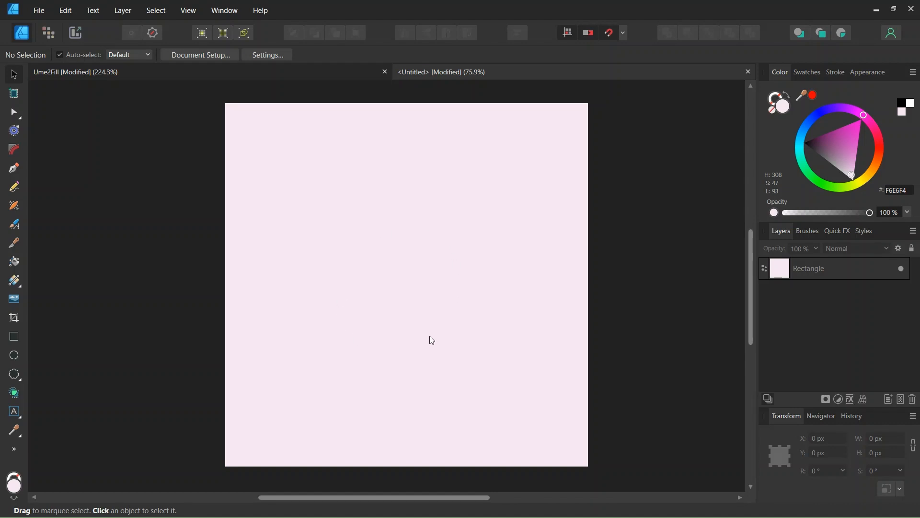
click(20, 379)
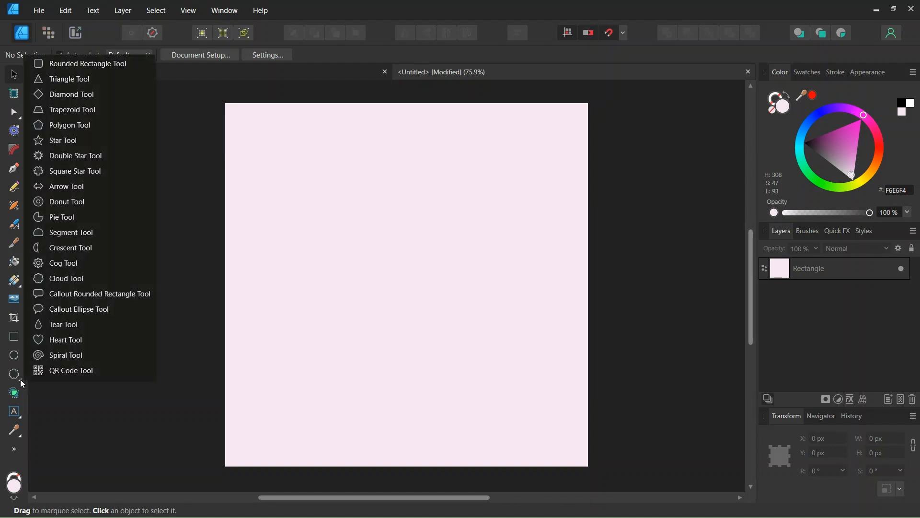
click(72, 282)
click(335, 53)
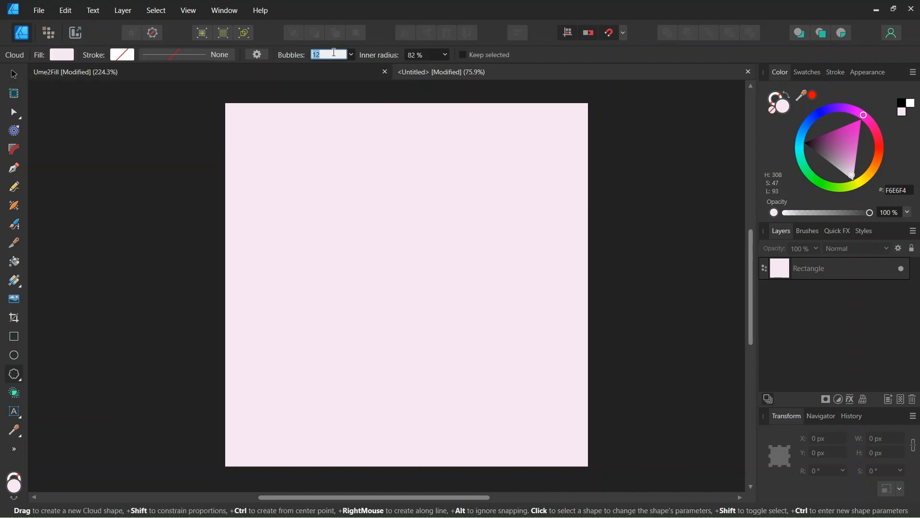
text(5)
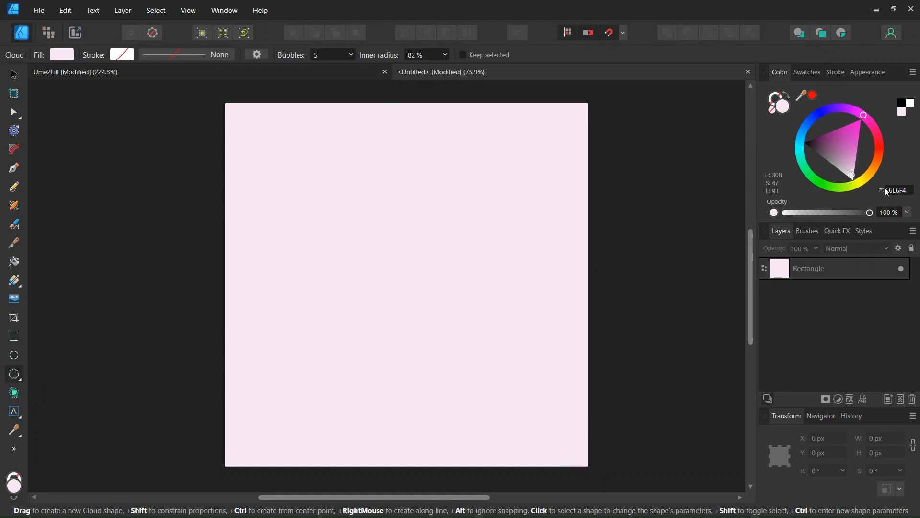
text(B42292)
key(Return)
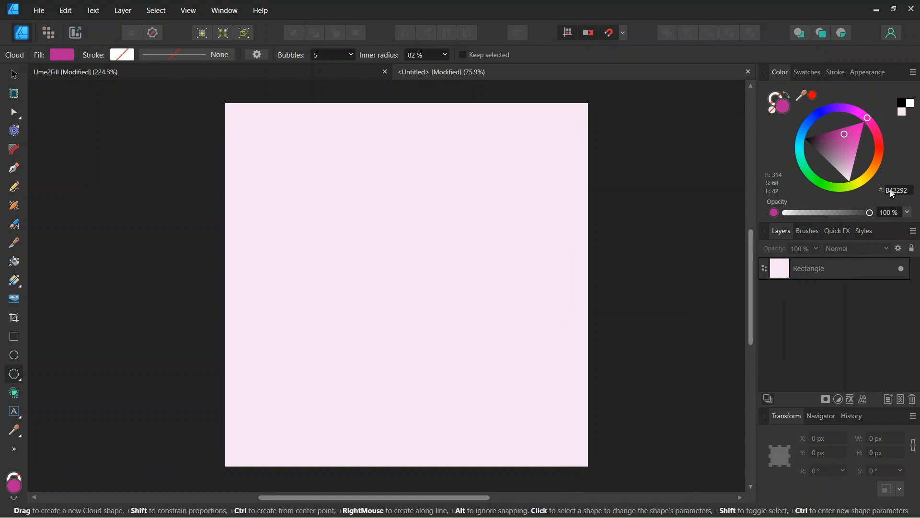
drag(390, 499, 380, 498)
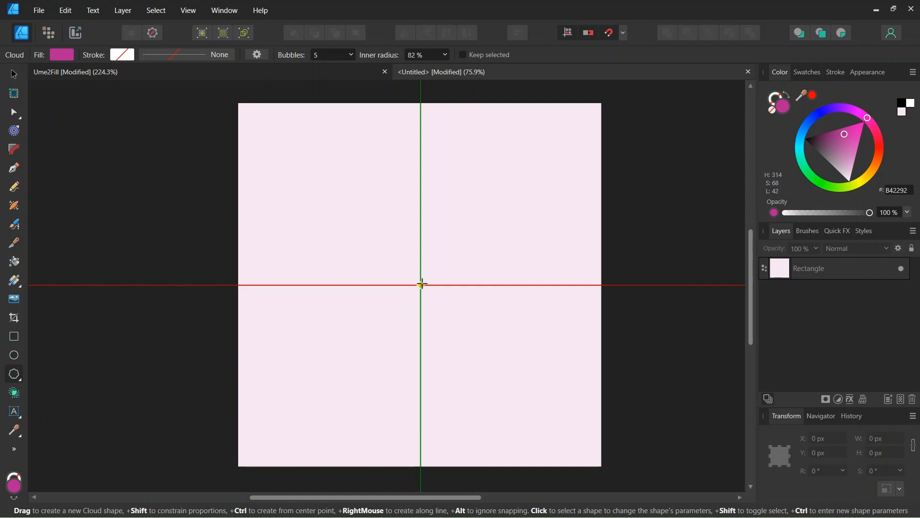
drag(421, 285, 567, 355)
click(14, 74)
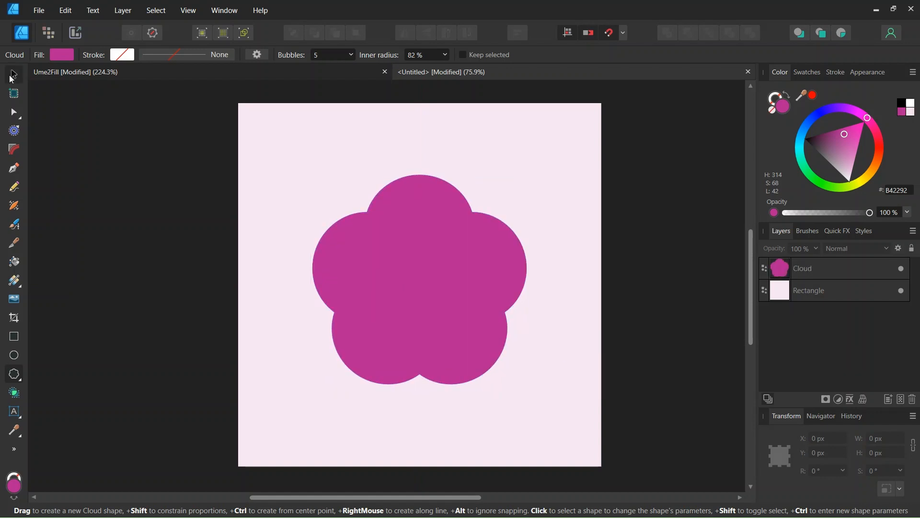
Step: Reduce the cloud's inner radius to 64% to turn it into five petals
click(423, 303)
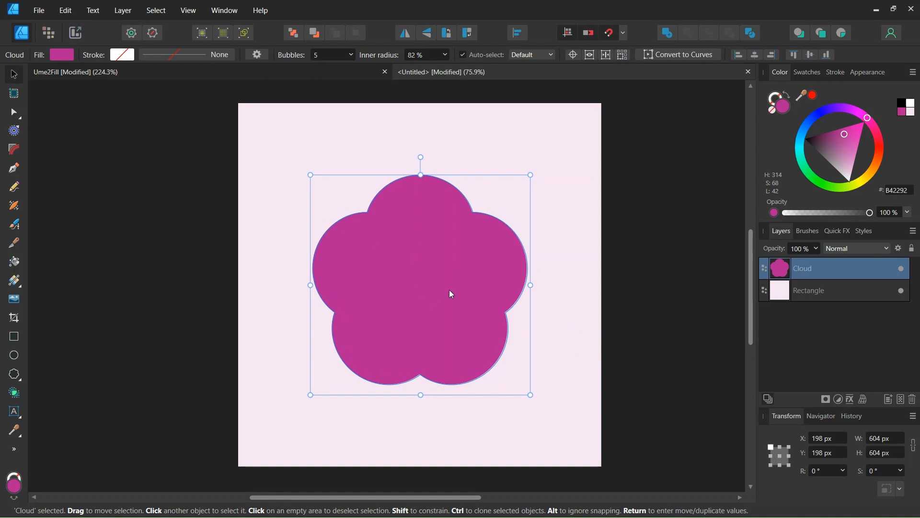
ctrl+scroll(435, 298, up, 1)
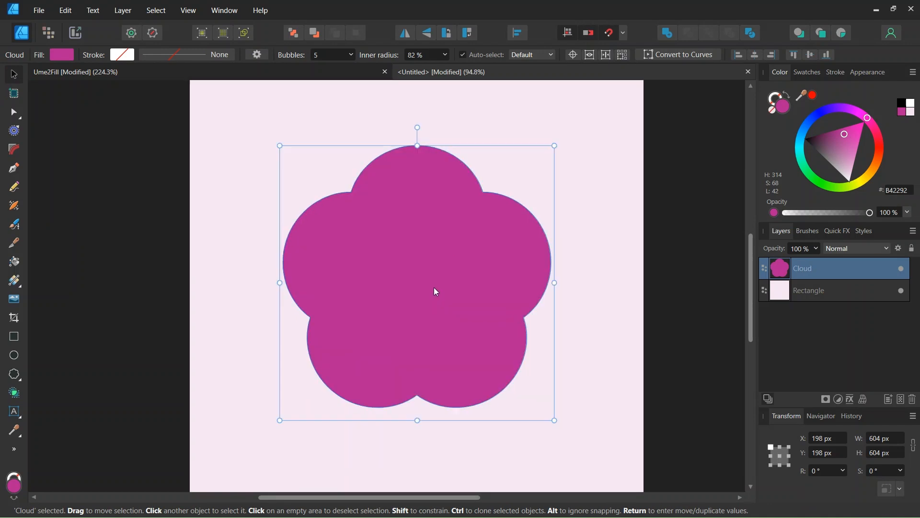
click(446, 56)
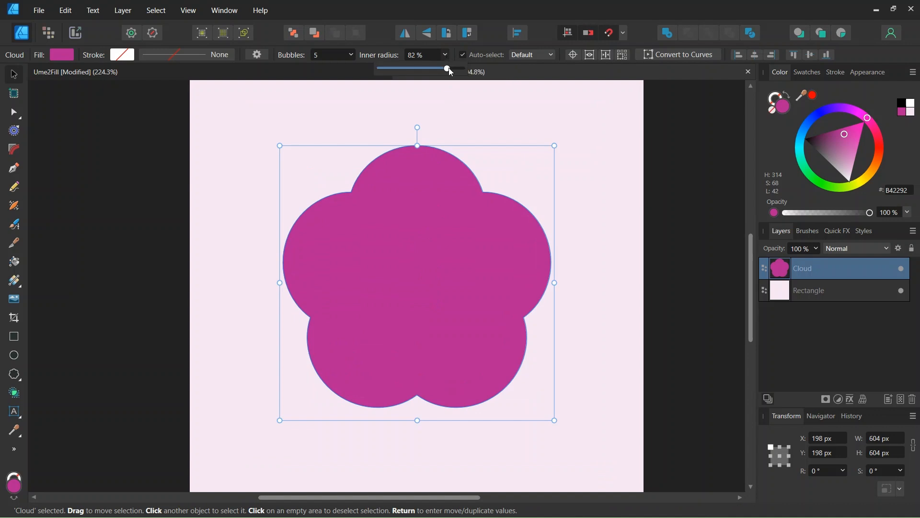
drag(449, 69, 434, 72)
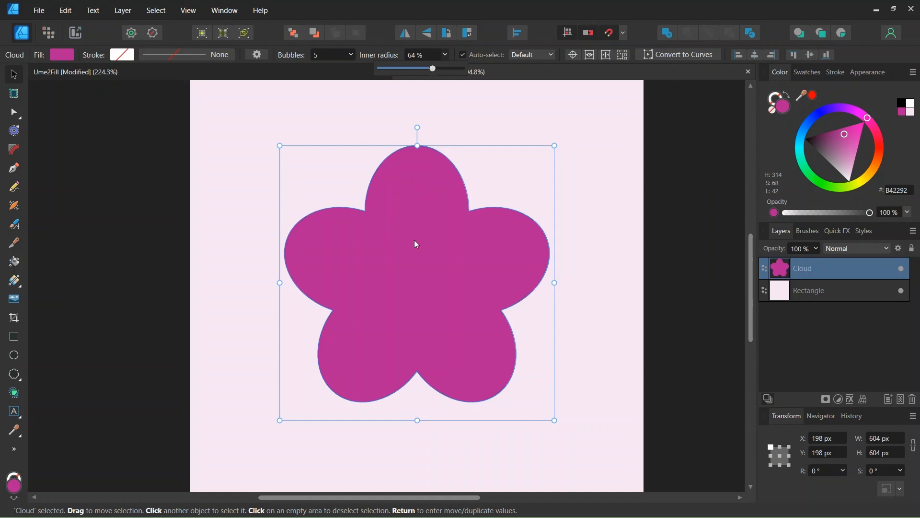
click(714, 149)
scroll(413, 257, up, 3)
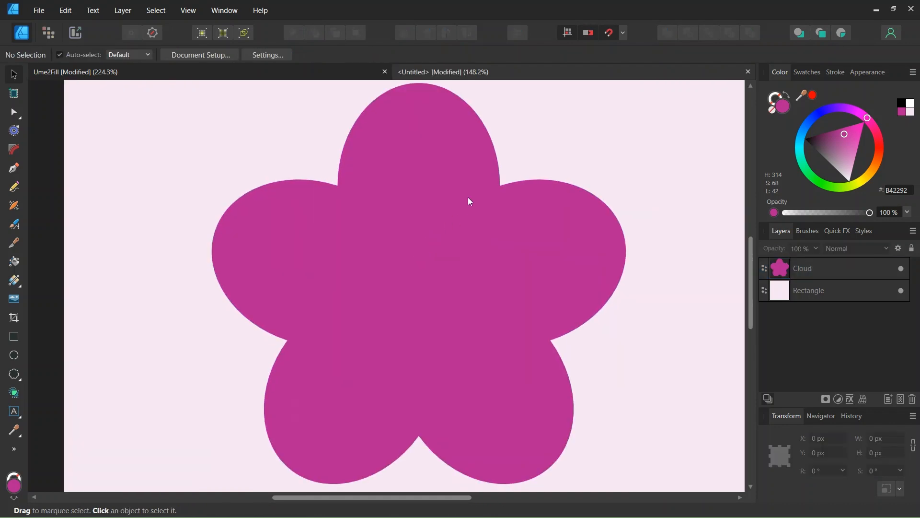
scroll(391, 253, down, 1)
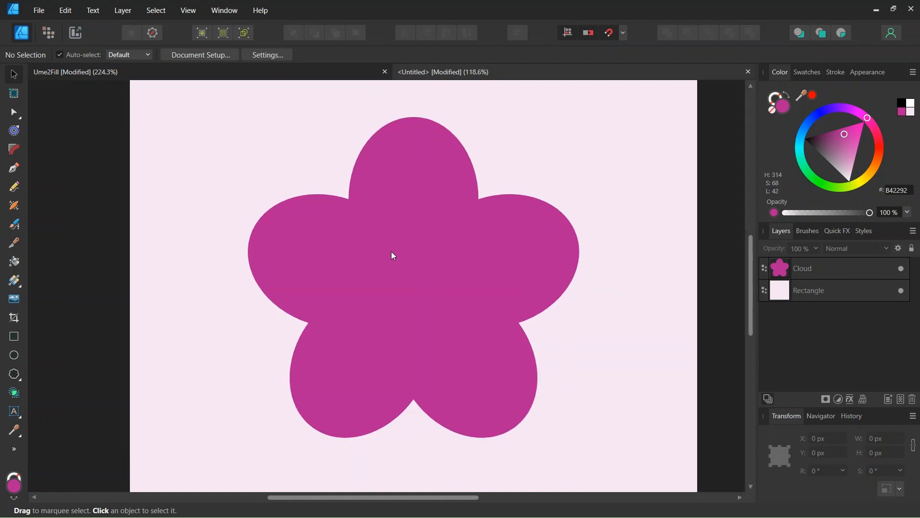
scroll(410, 282, down, 1)
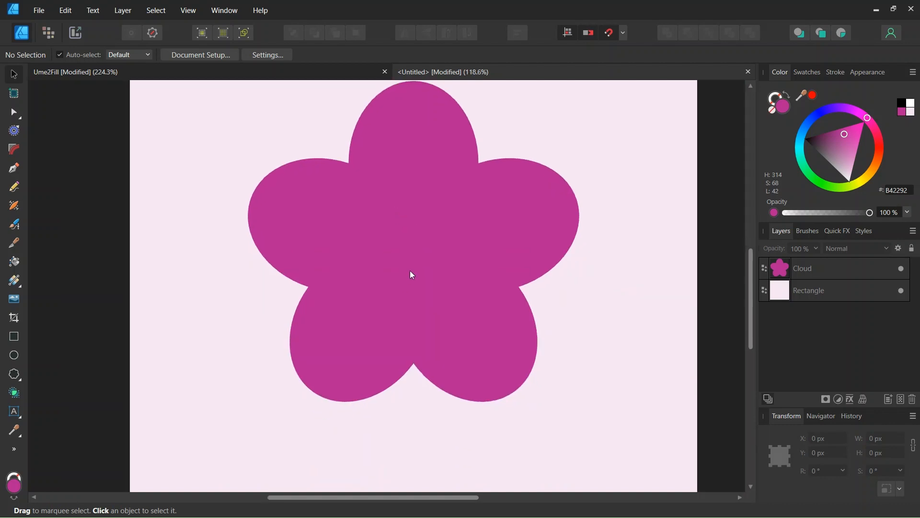
Step: Set up the Pen tool with no fill, a white stroke and a 1 pt stroke width
scroll(424, 258, up, 1)
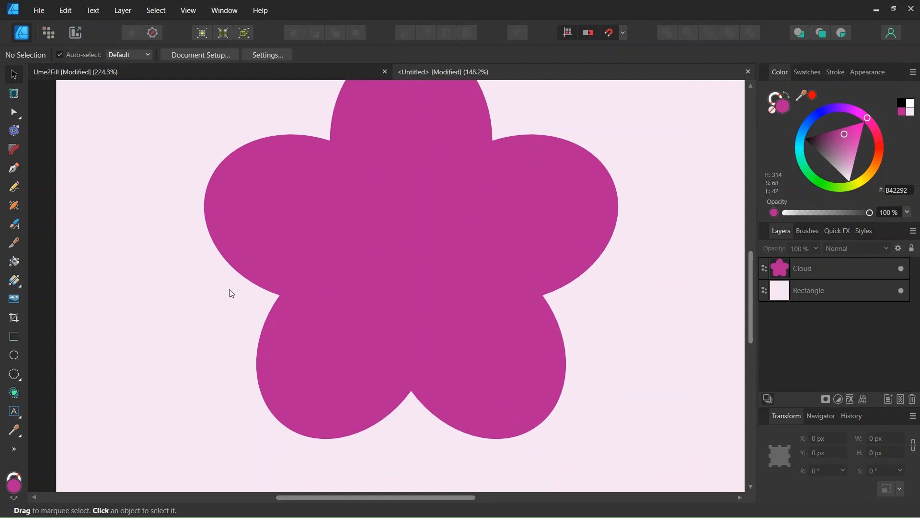
click(14, 169)
click(66, 57)
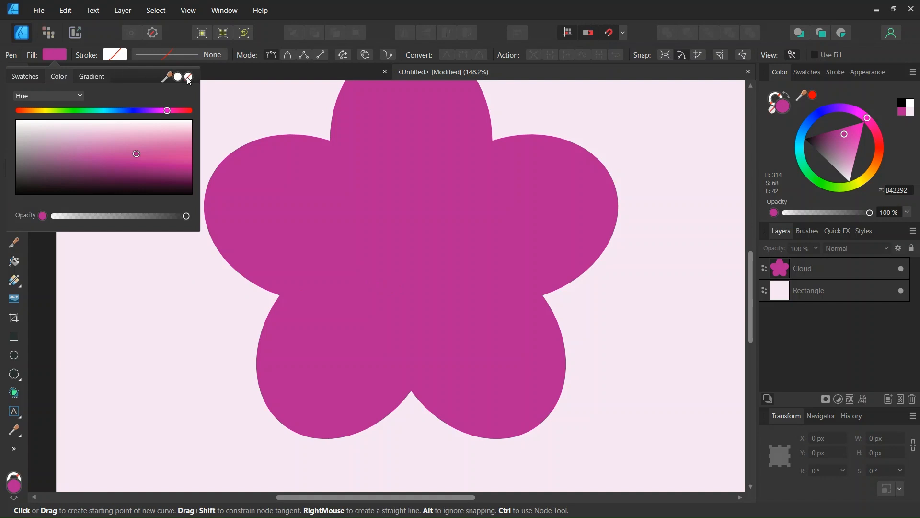
click(184, 78)
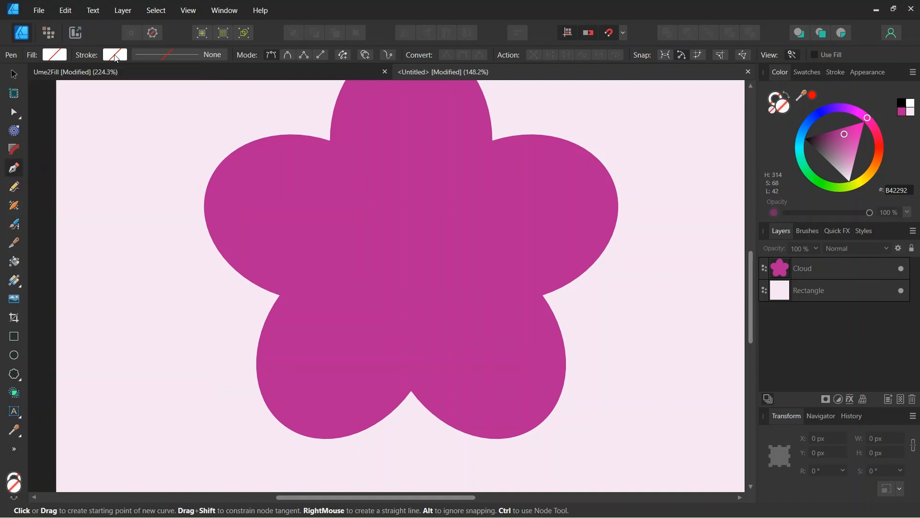
click(115, 56)
click(190, 121)
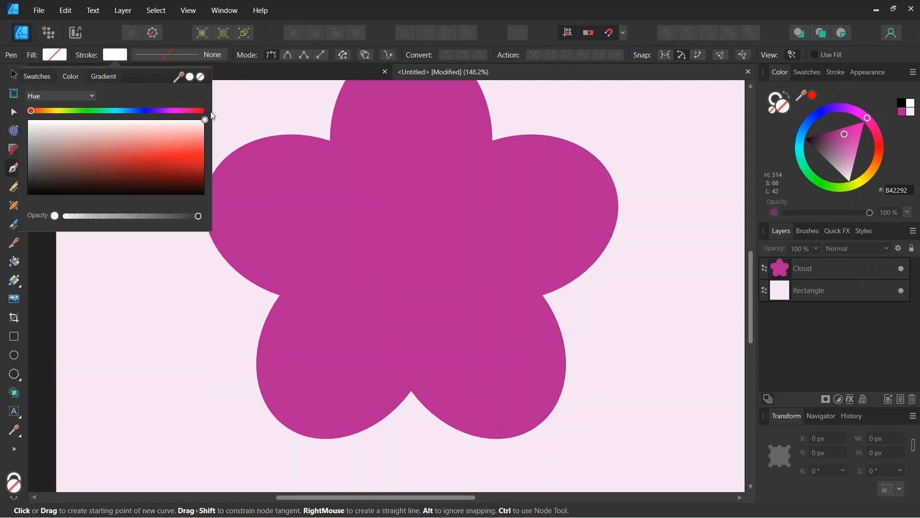
click(183, 53)
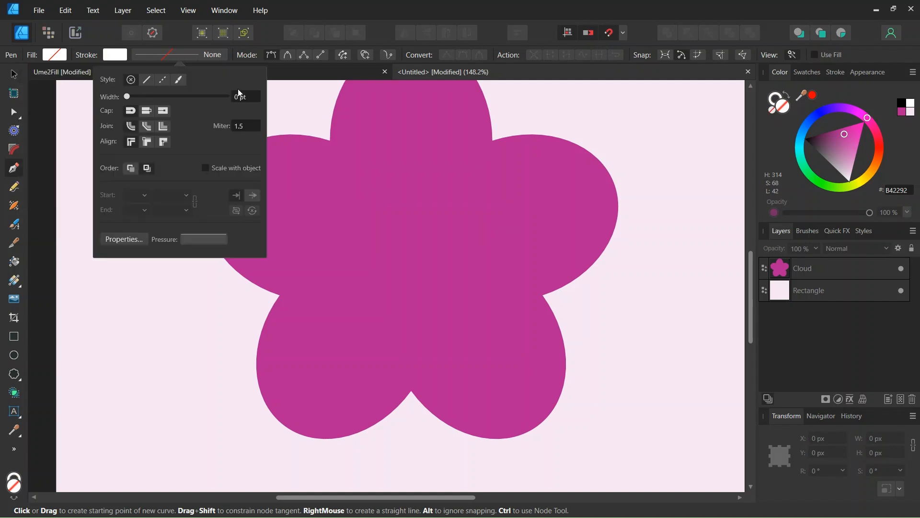
click(241, 95)
text(1)
key(Return)
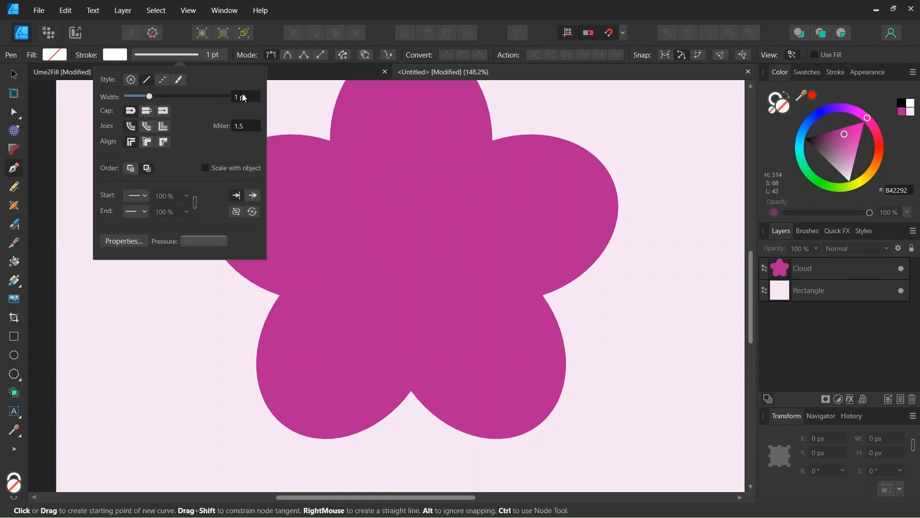
Step: Draw a straight vertical line from the flower's centre upward, about 141 px long
scroll(402, 214, down, 1)
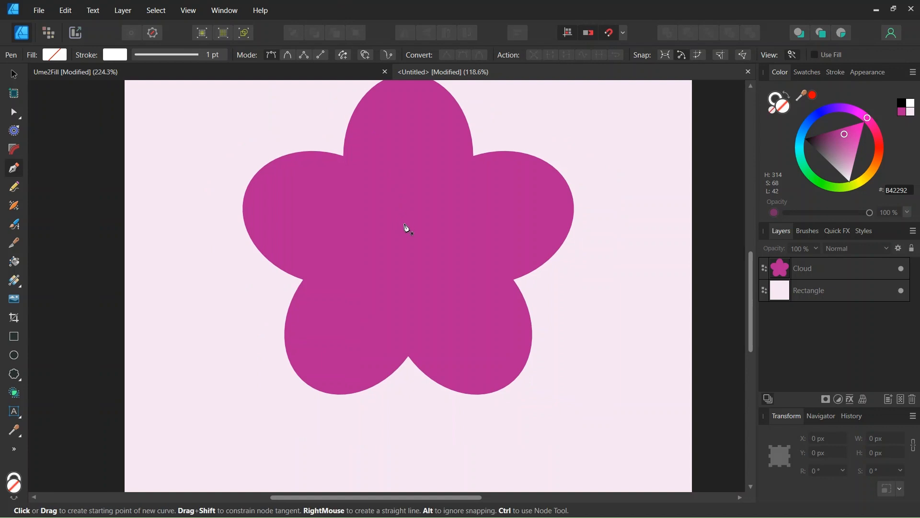
click(408, 234)
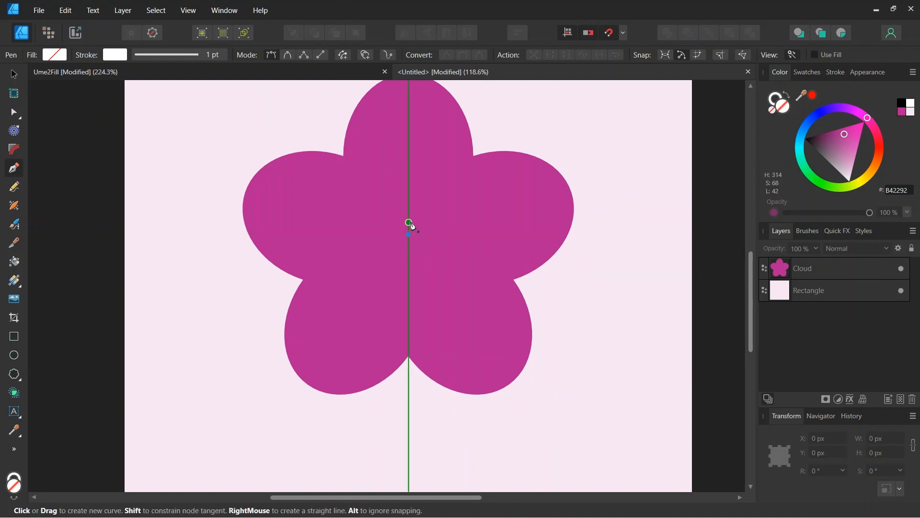
click(410, 155)
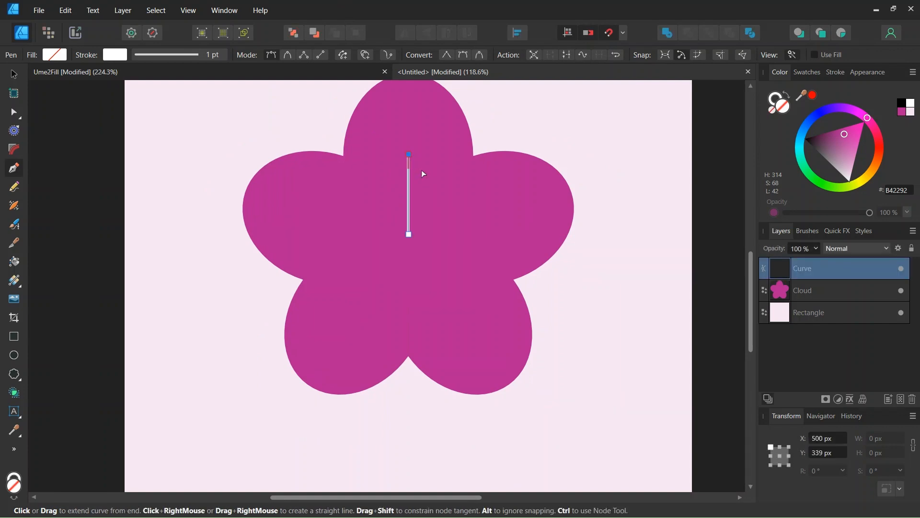
Step: Give the line's end a Circle Solid arrowhead
scroll(419, 155, up, 1)
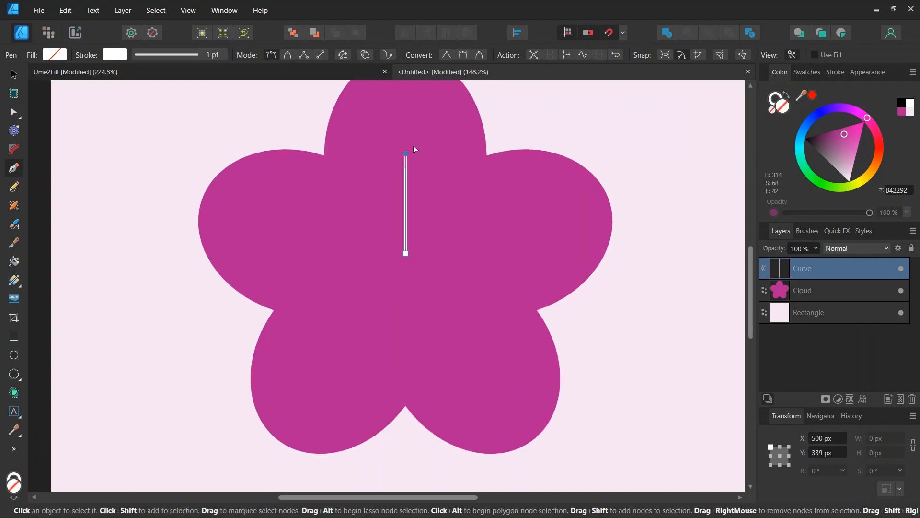
scroll(413, 149, down, 1)
scroll(410, 146, down, 2)
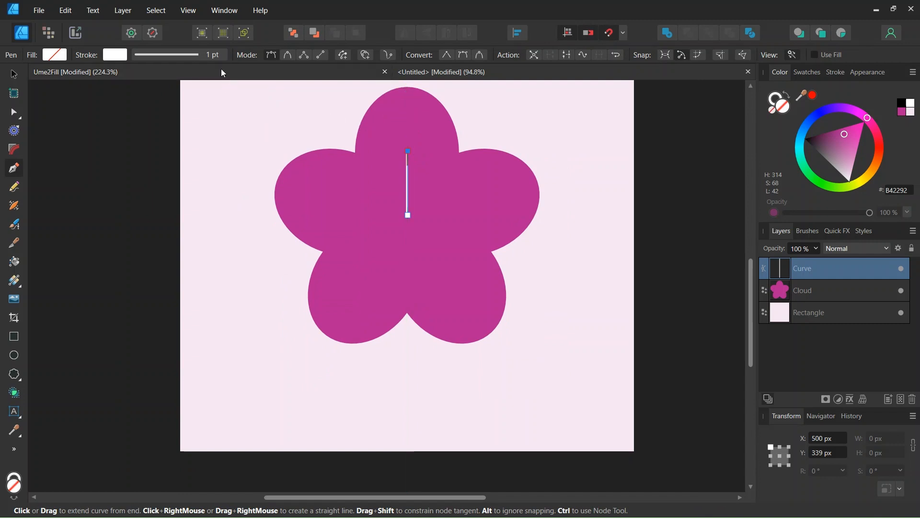
click(213, 54)
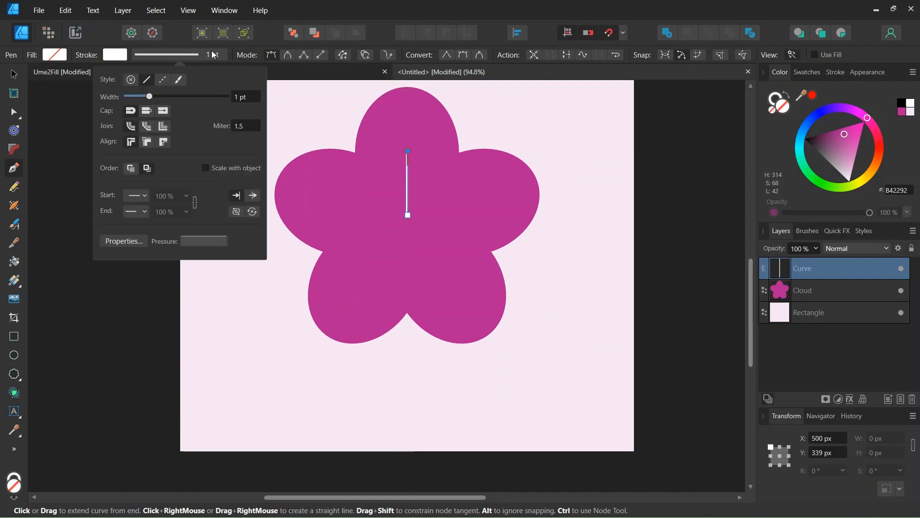
click(143, 212)
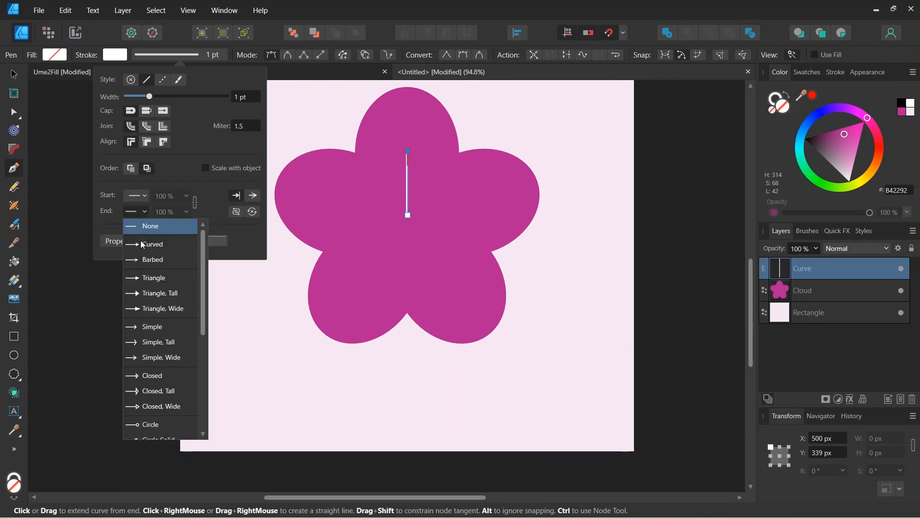
scroll(163, 337, down, 2)
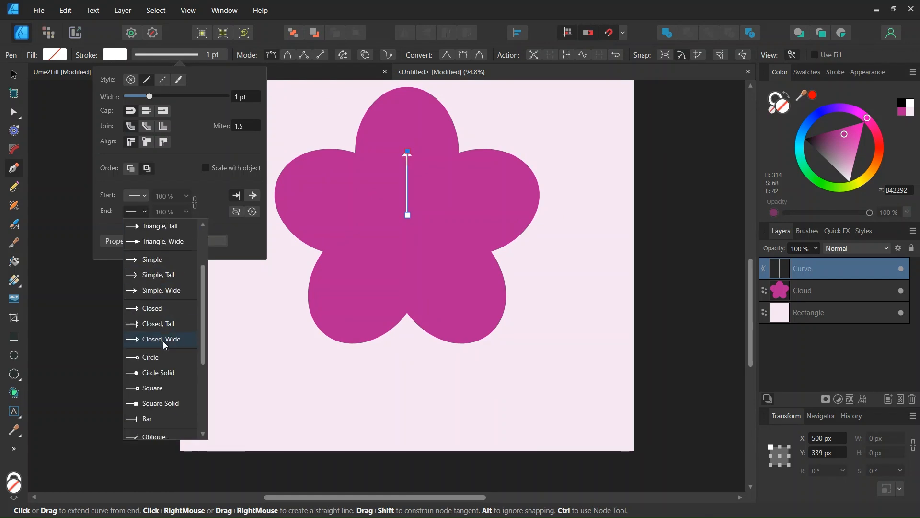
click(167, 374)
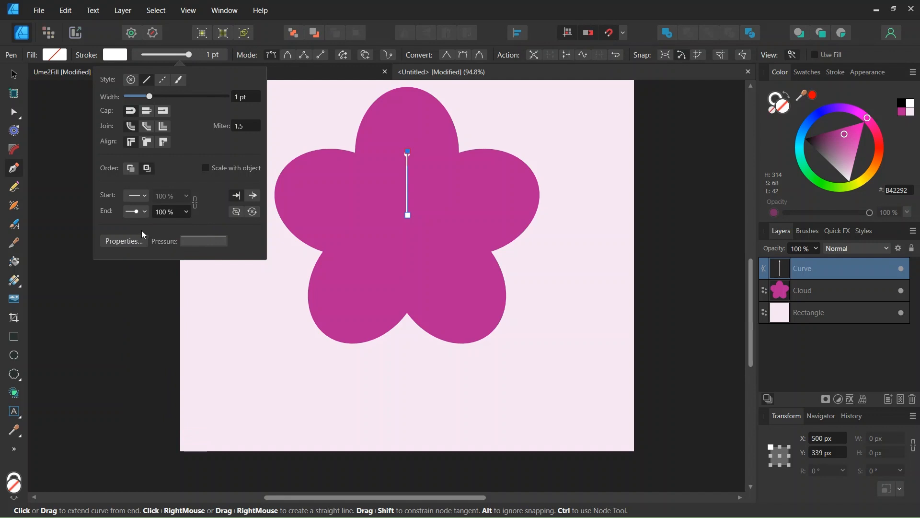
Step: Move the line's transform origin to its lower end at the flower's centre
click(14, 77)
scroll(415, 159, up, 1)
scroll(415, 160, up, 3)
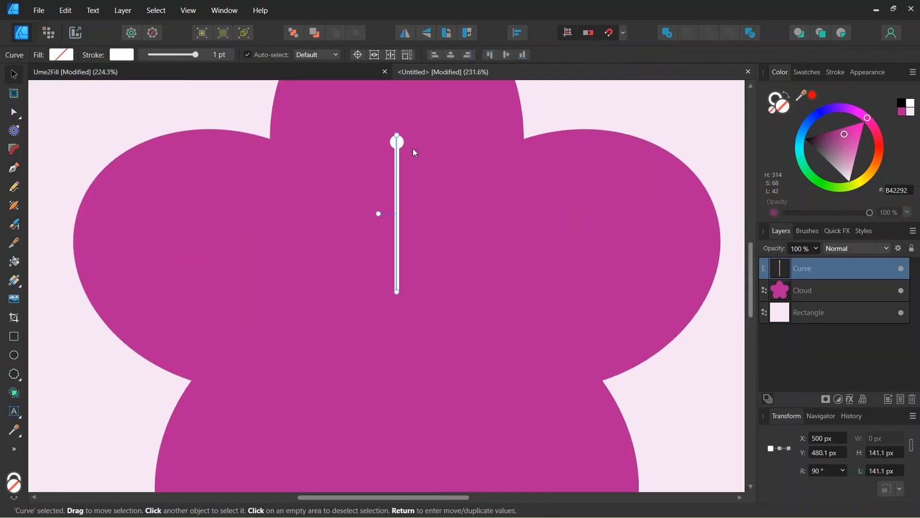
scroll(379, 197, down, 1)
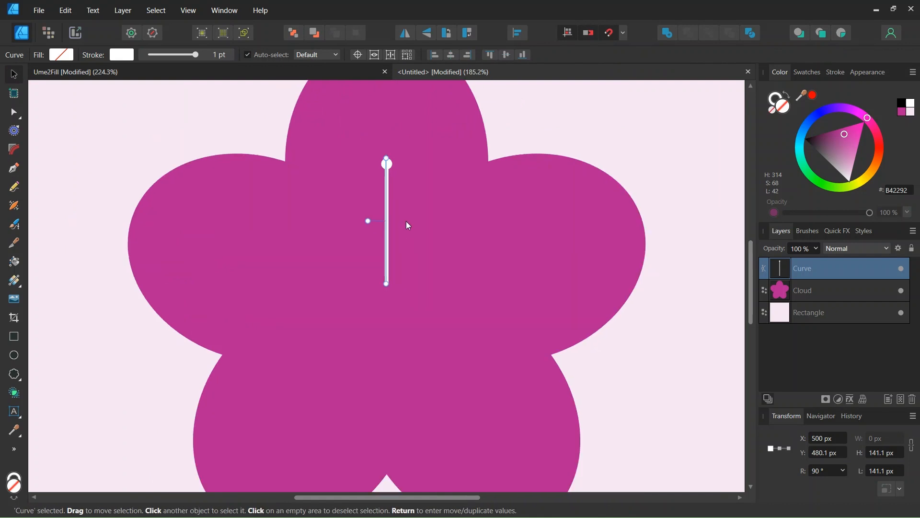
scroll(421, 194, up, 1)
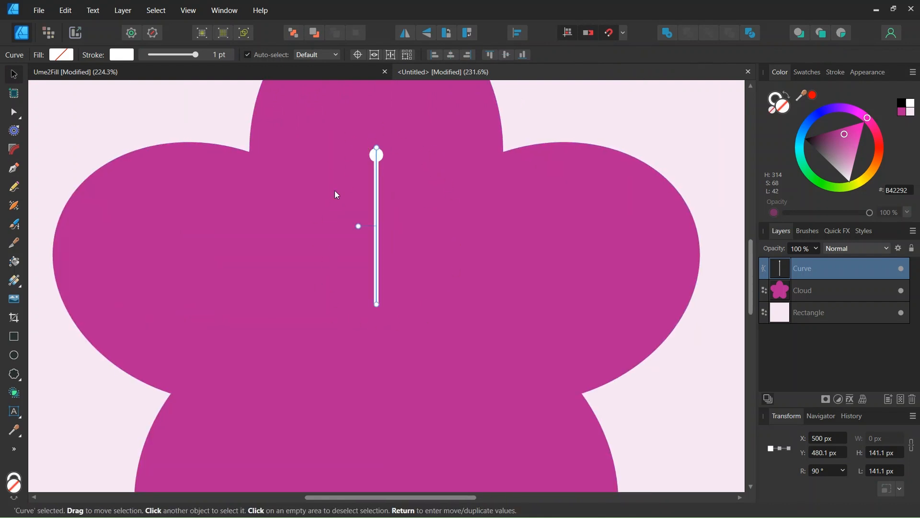
click(357, 54)
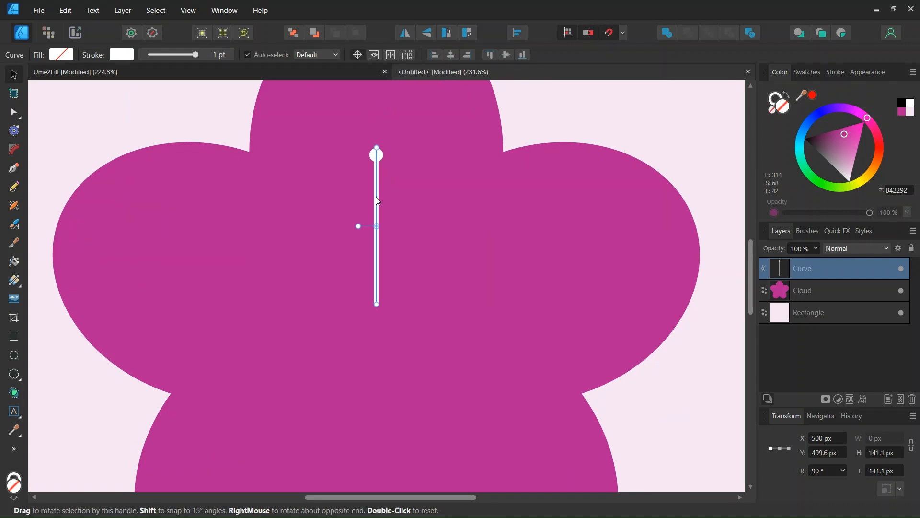
drag(376, 227, 377, 304)
scroll(375, 325, up, 3)
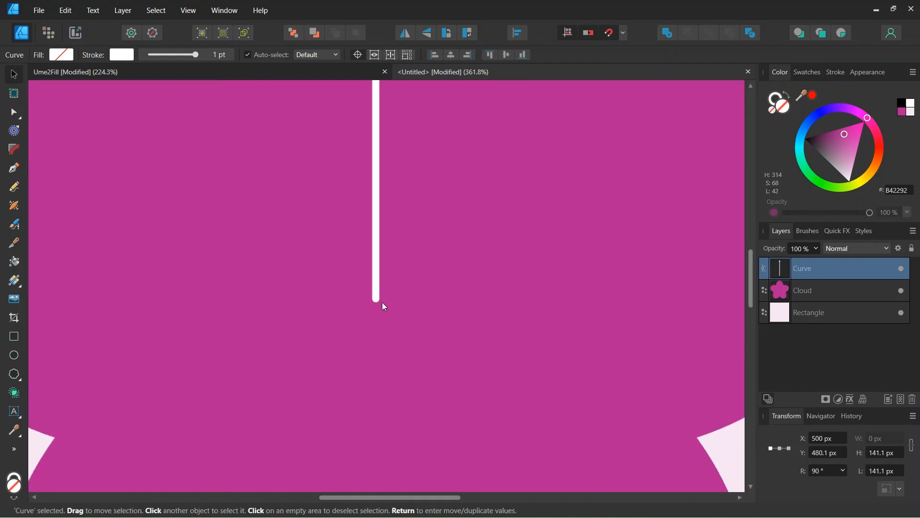
scroll(363, 315, down, 3)
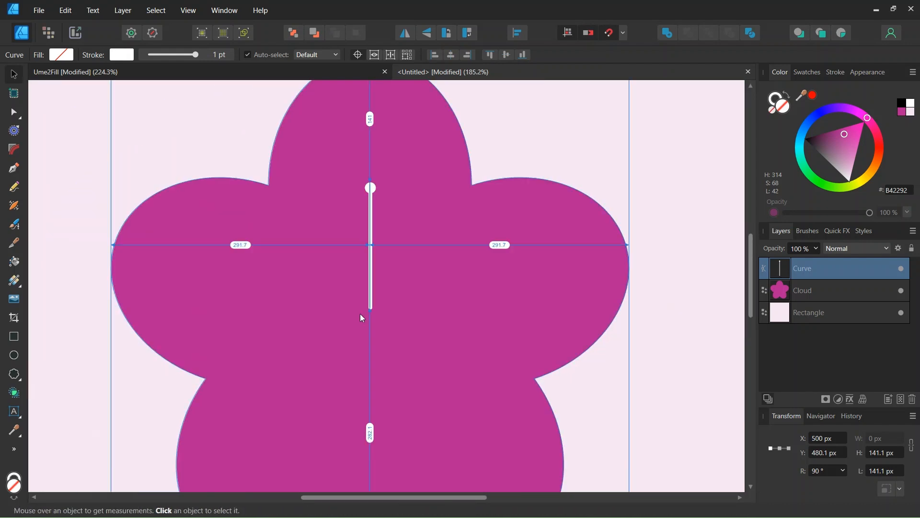
Step: Duplicate the line 17 times with a 20° rotation each to form a ring of stamens
key(Return)
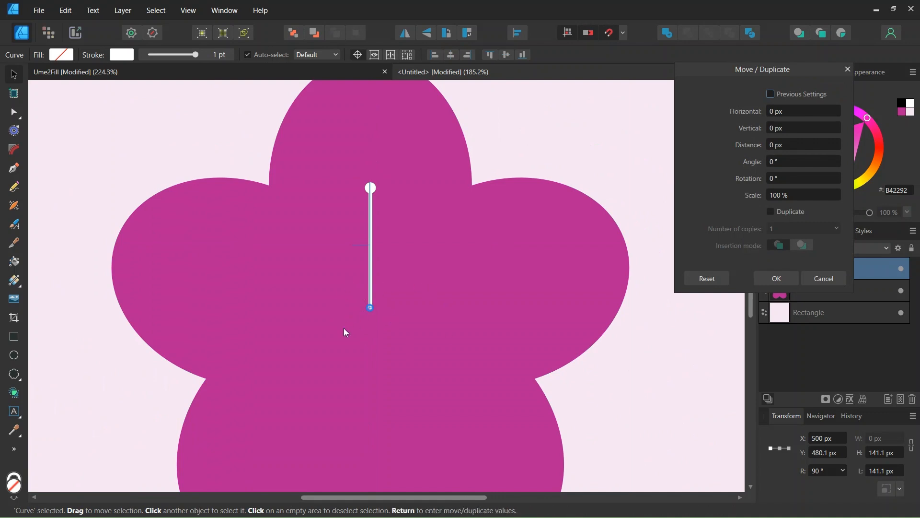
click(771, 212)
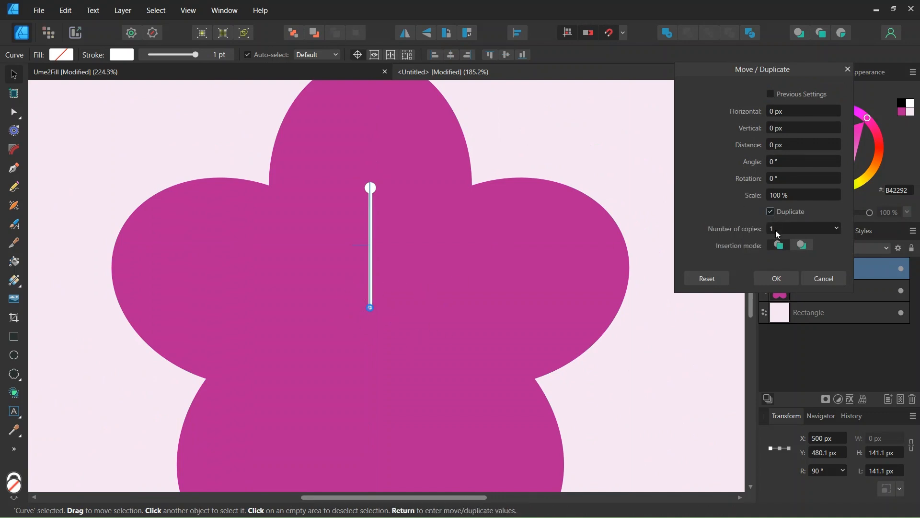
click(776, 229)
text(1)
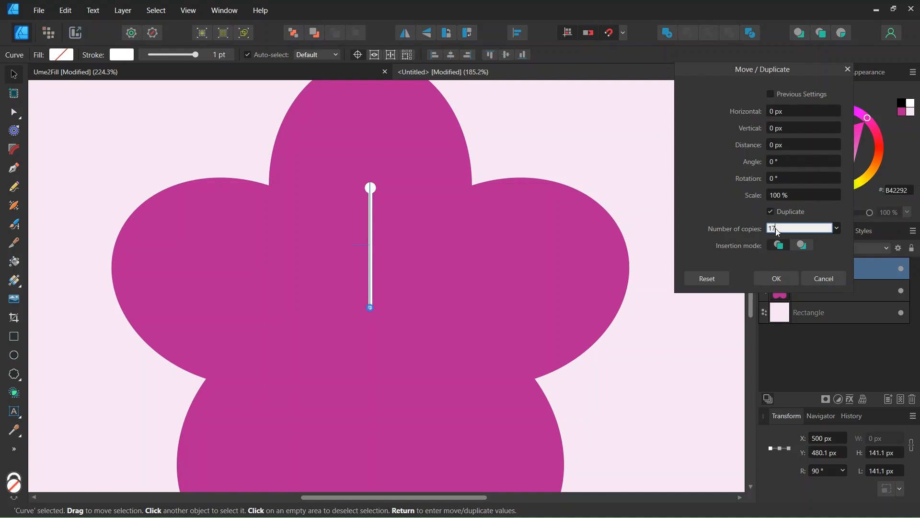
click(781, 180)
text(20)
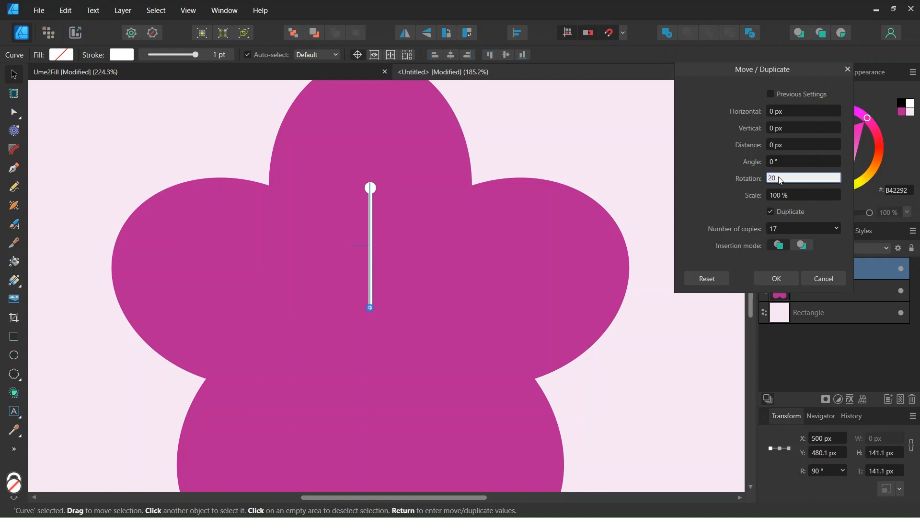
key(Return)
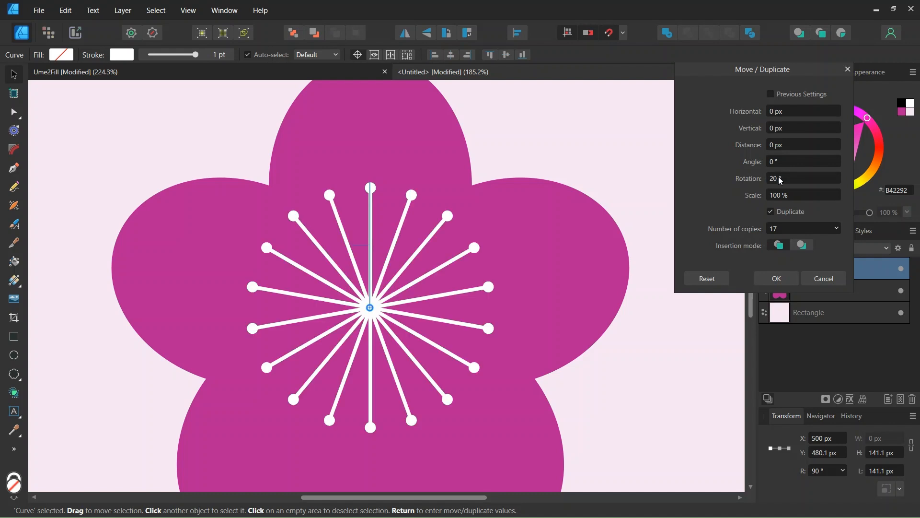
click(777, 278)
Step: Draw a circle about 150 px wide with fill DA69C0 and no stroke near the page's upper-left corner
key(ctrl+0)
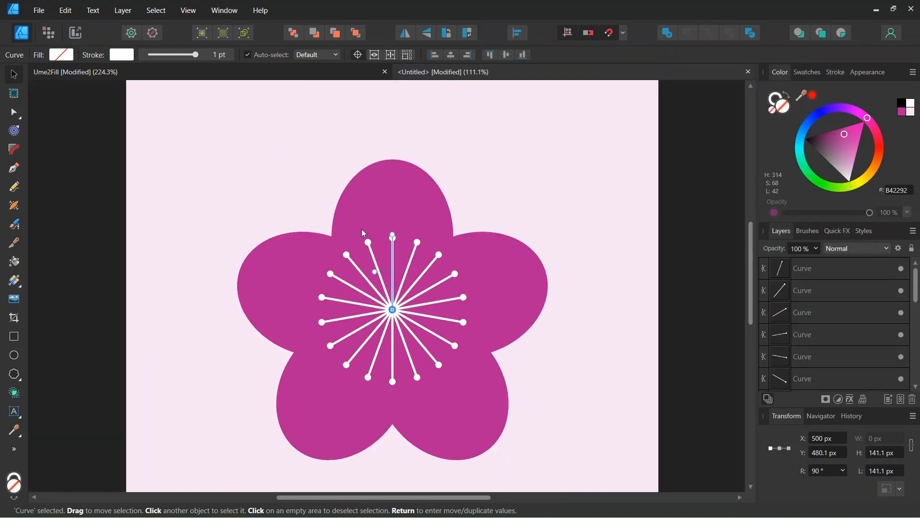
click(528, 194)
scroll(527, 206, down, 3)
click(258, 160)
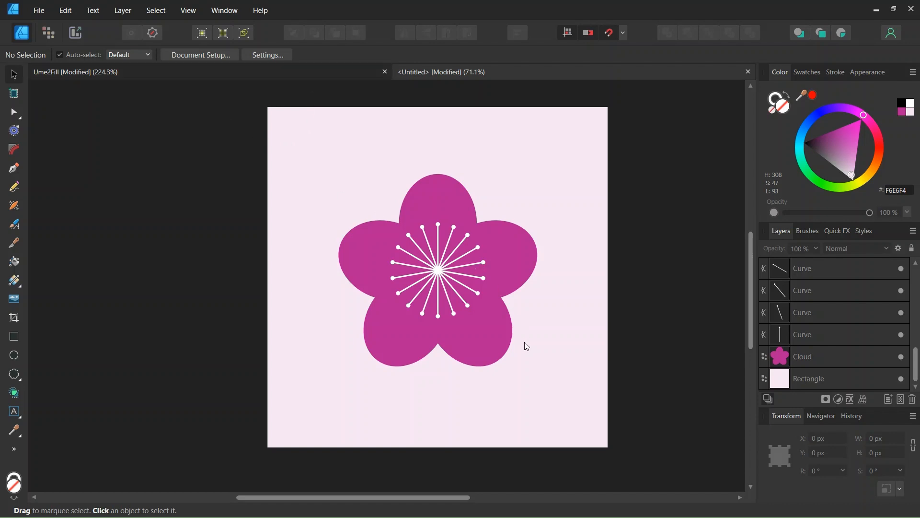
click(15, 355)
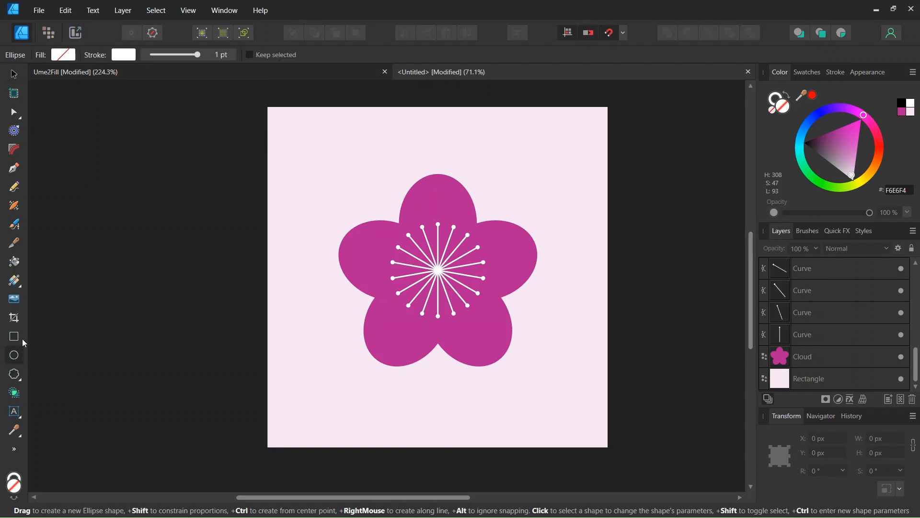
click(773, 106)
click(772, 108)
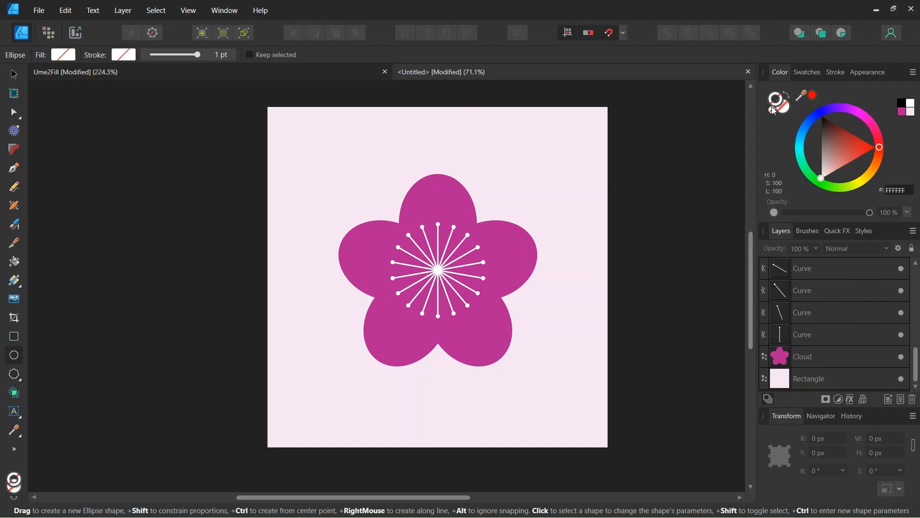
click(902, 191)
text(DA69C0)
key(Return)
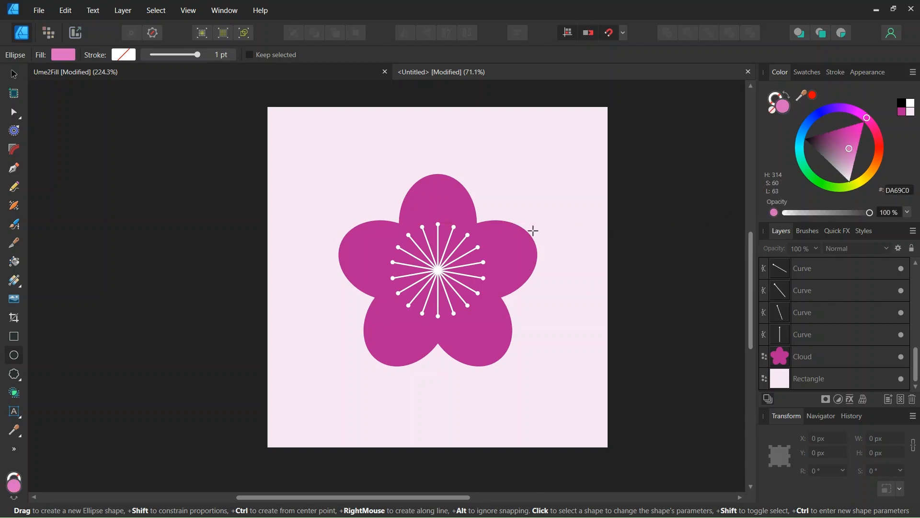
scroll(322, 178, up, 1)
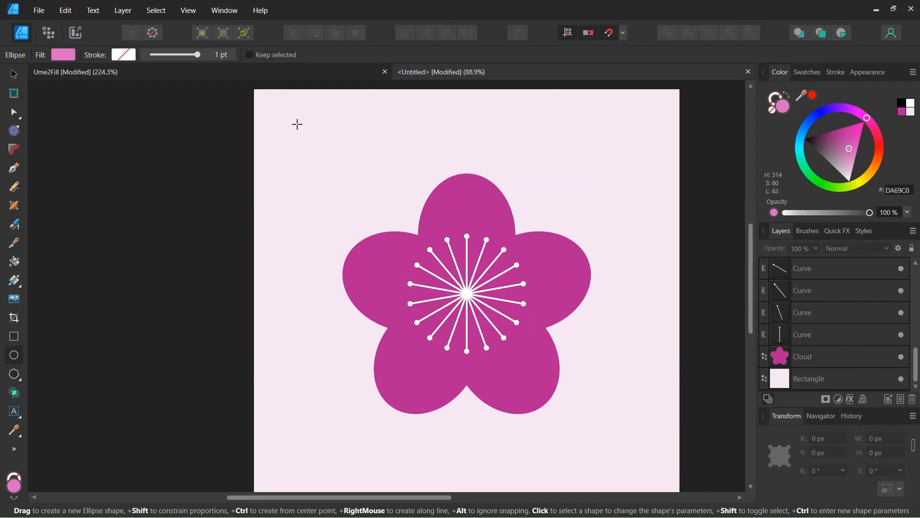
drag(298, 124, 364, 183)
click(11, 74)
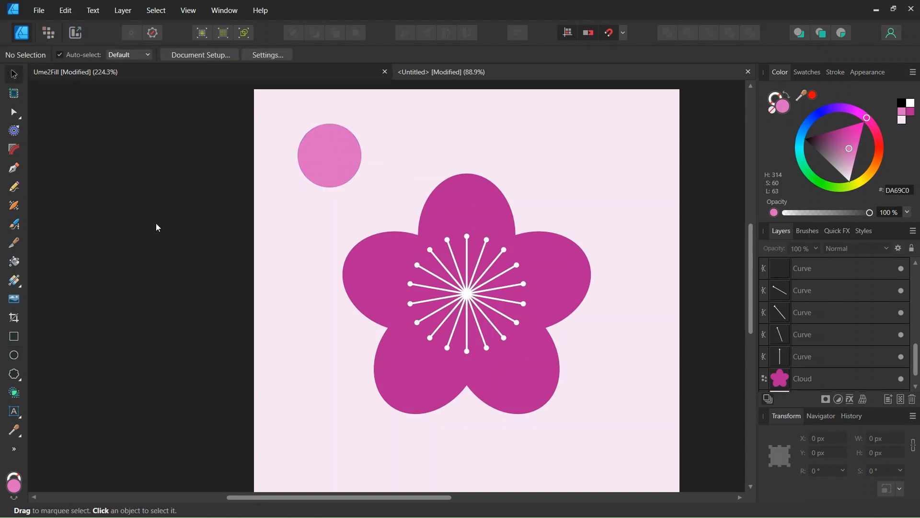
Step: Move the circle so its centre sits on the page's top-left corner
scroll(156, 222, down, 1)
click(294, 172)
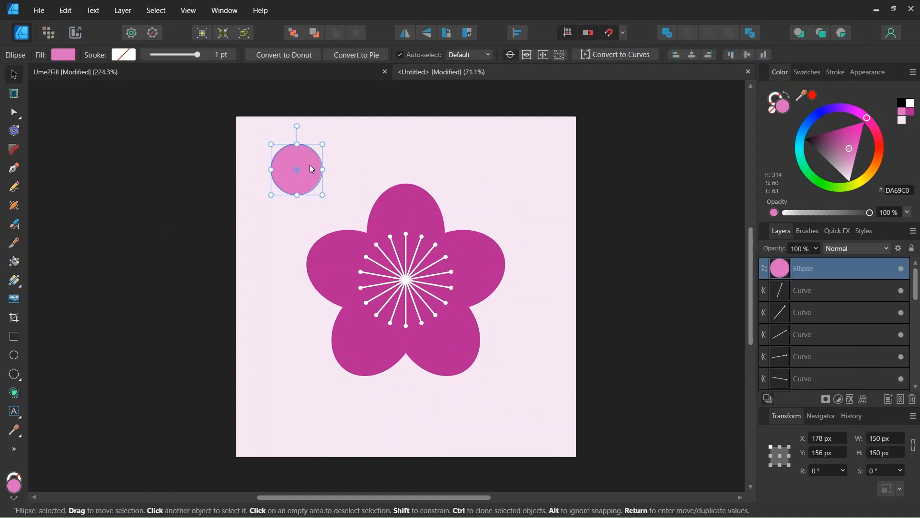
drag(303, 180, 241, 126)
scroll(226, 117, up, 1)
scroll(217, 111, up, 3)
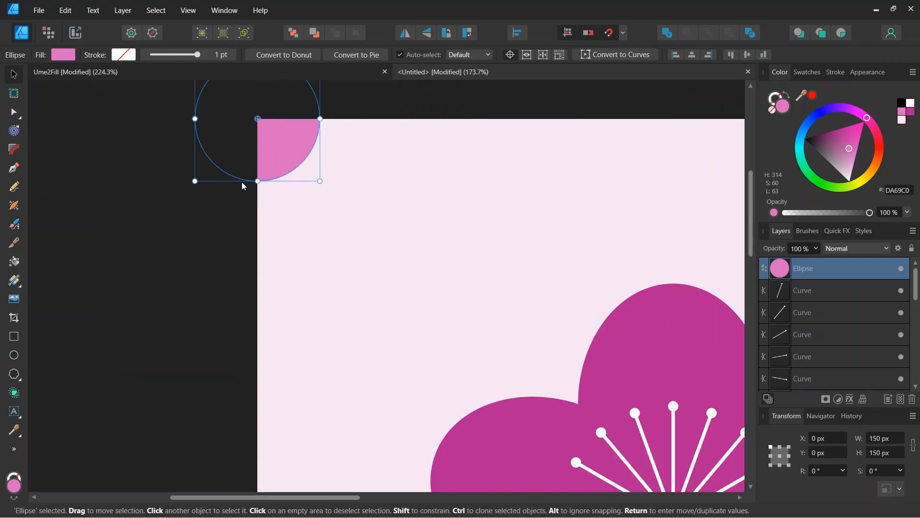
Step: Duplicate the corner circle and move the copy so its centre sits on the page's top-right corner
scroll(291, 128, down, 4)
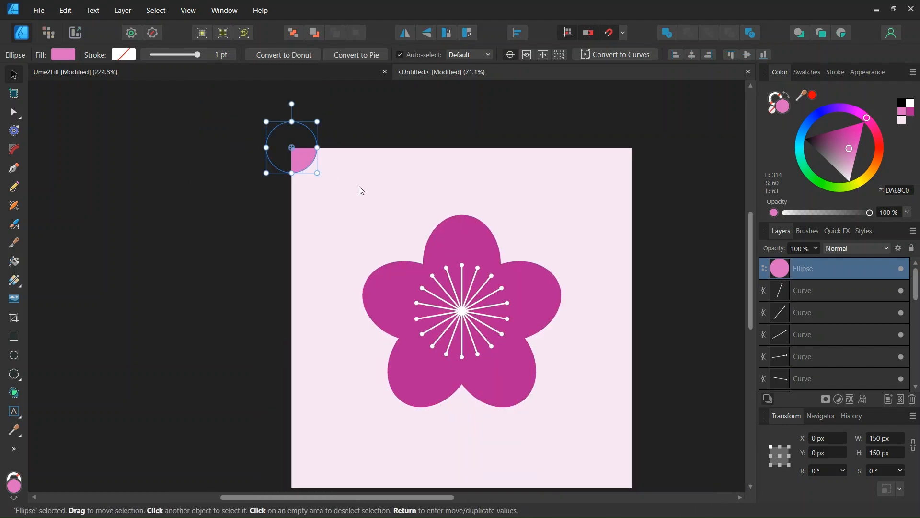
key(ctrl+j)
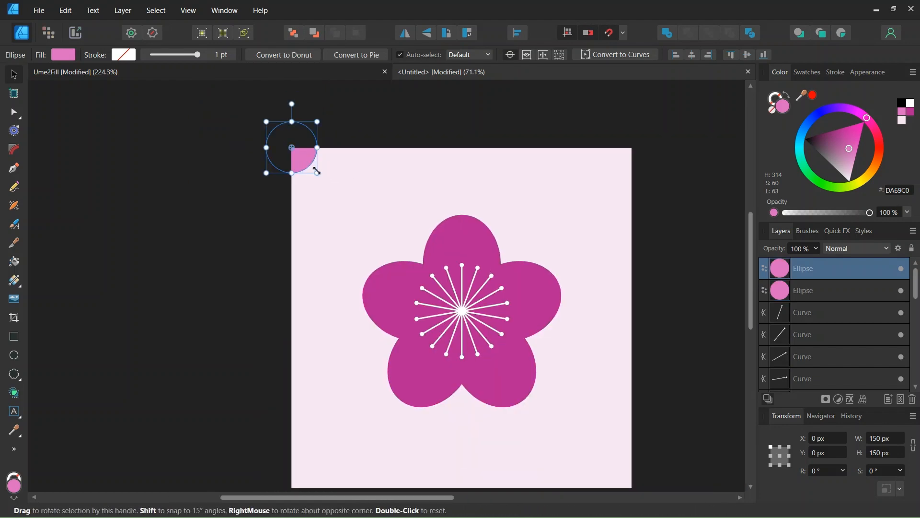
drag(303, 162, 640, 160)
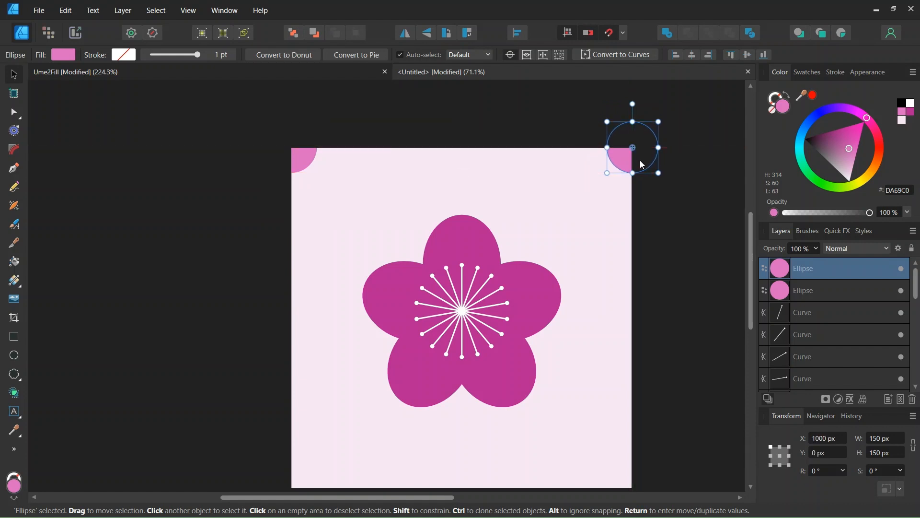
Step: Duplicate both top corner circles together and move the copies onto the page's bottom corners
scroll(641, 159, up, 2)
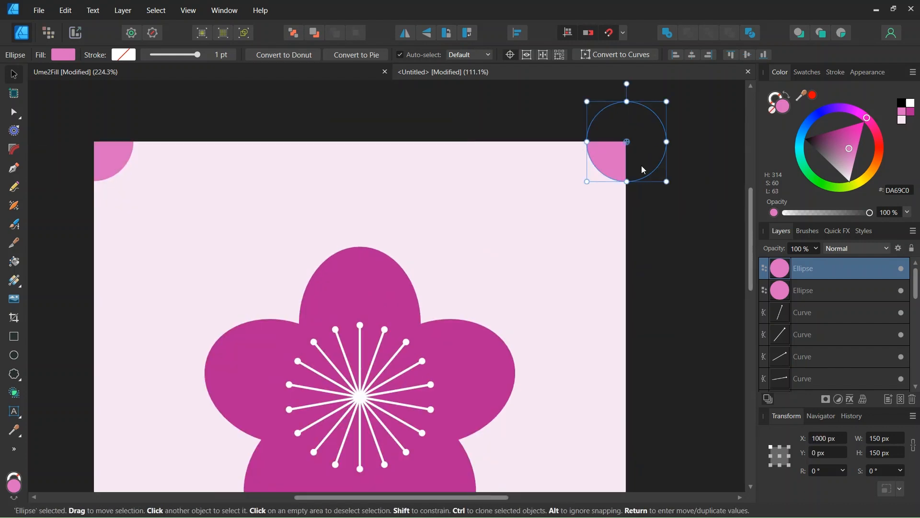
scroll(604, 153, down, 3)
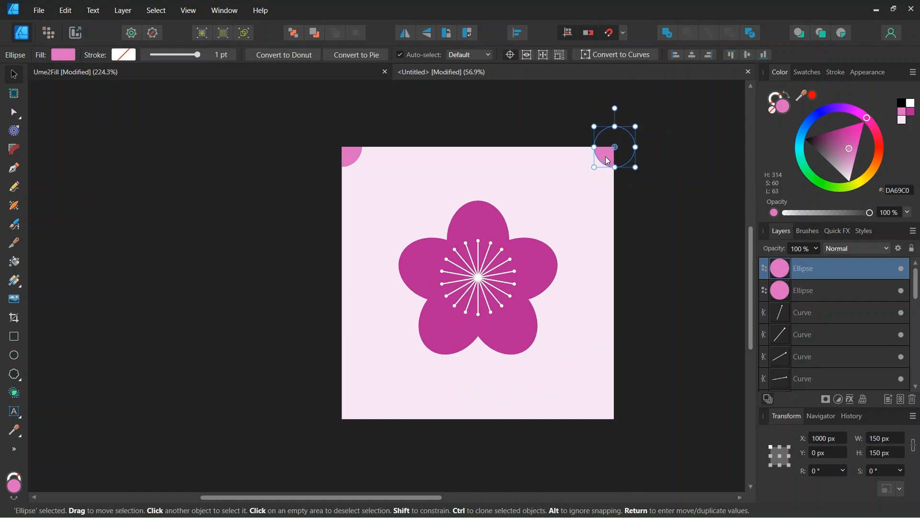
shift+click(352, 158)
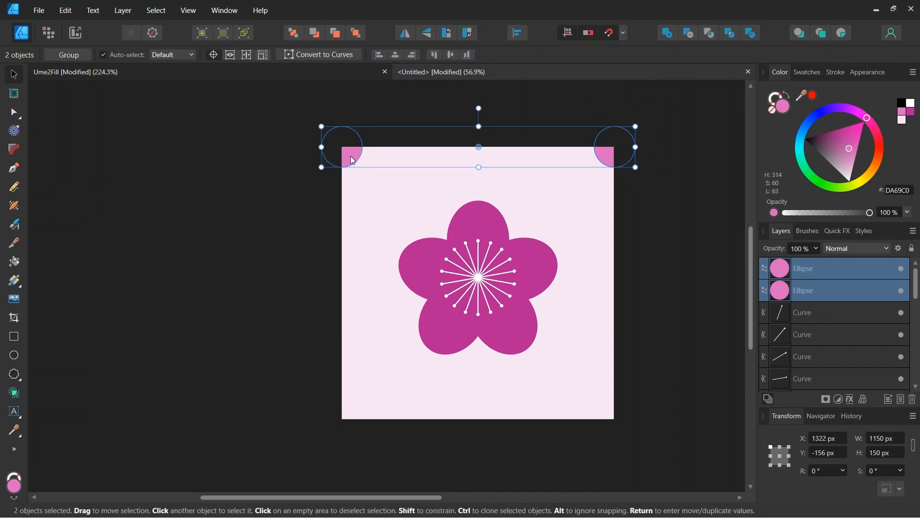
key(ctrl+j)
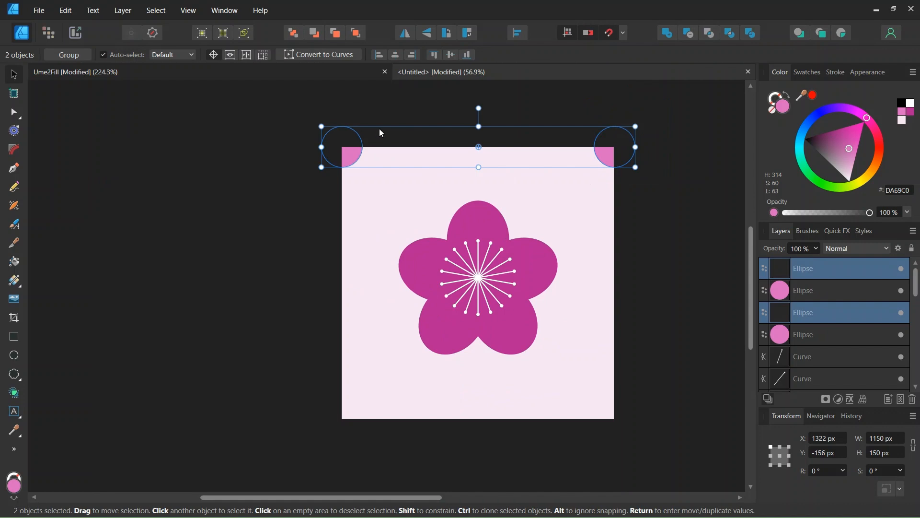
drag(514, 160, 448, 427)
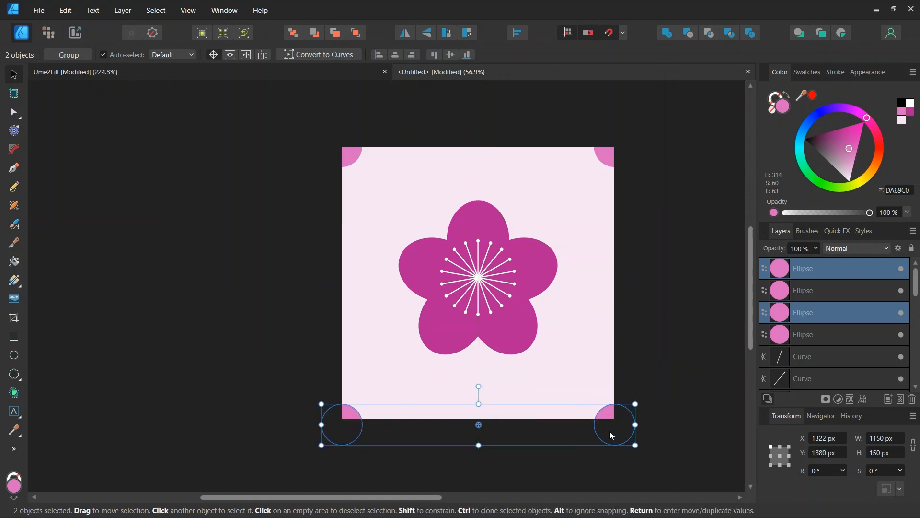
drag(610, 432, 611, 426)
click(677, 334)
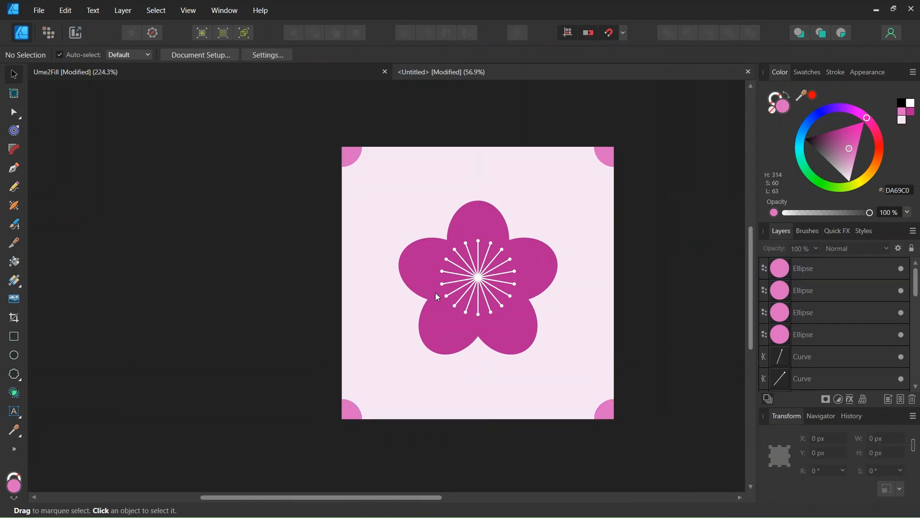
Step: Export the whole document as a 1000 px PNG file named Untitled into the Ume Pattern 2 folder
scroll(470, 290, up, 2)
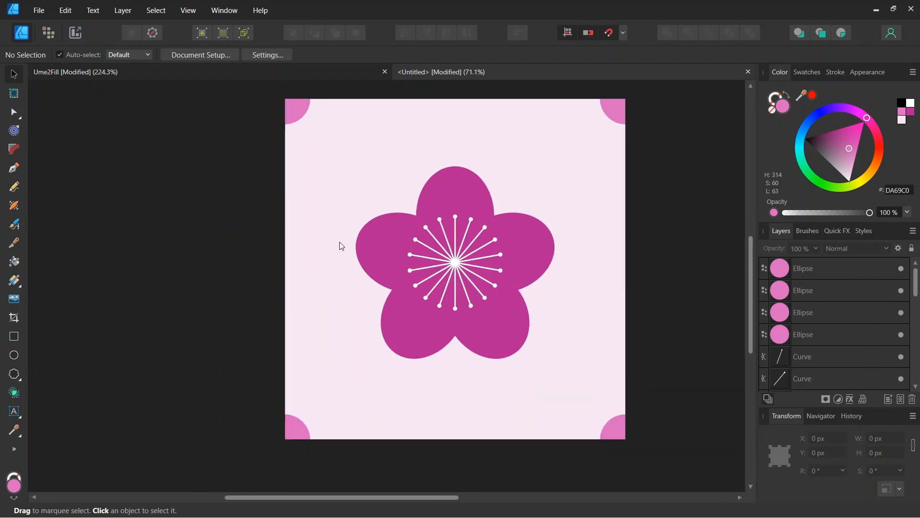
click(39, 10)
click(78, 254)
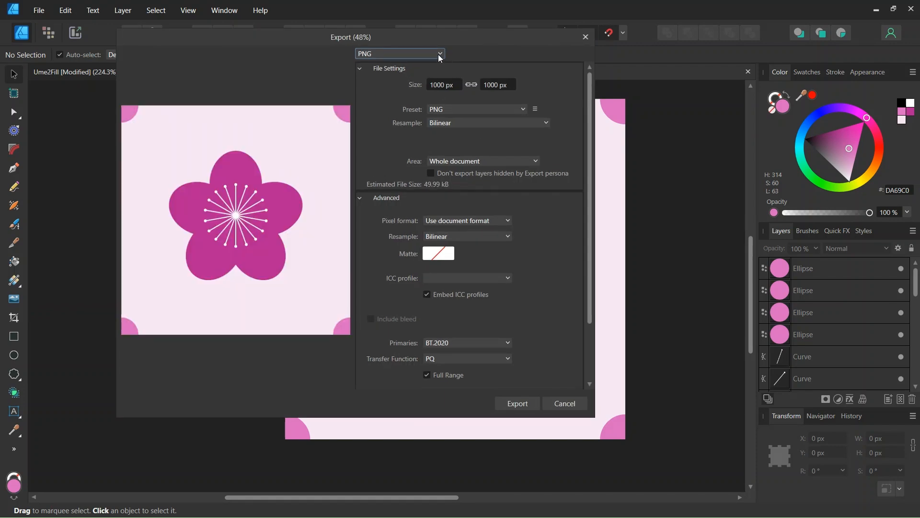
click(438, 54)
click(439, 53)
click(459, 219)
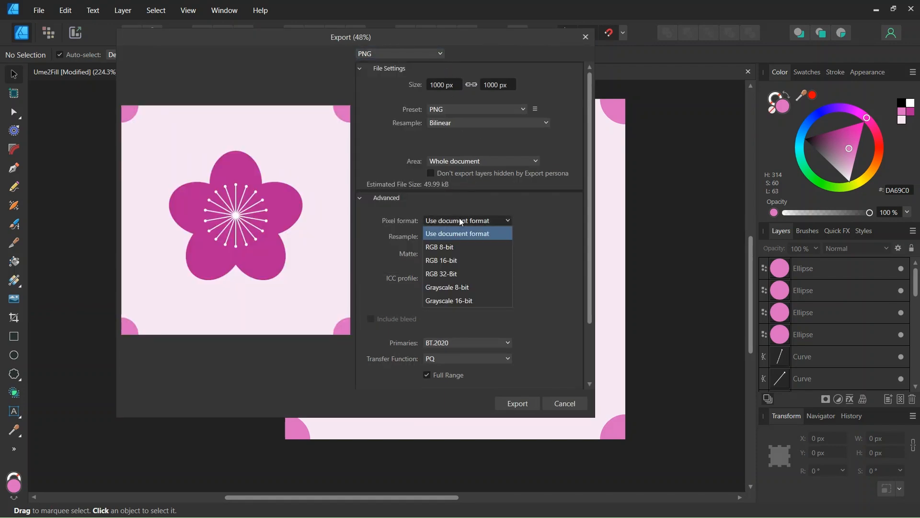
click(467, 160)
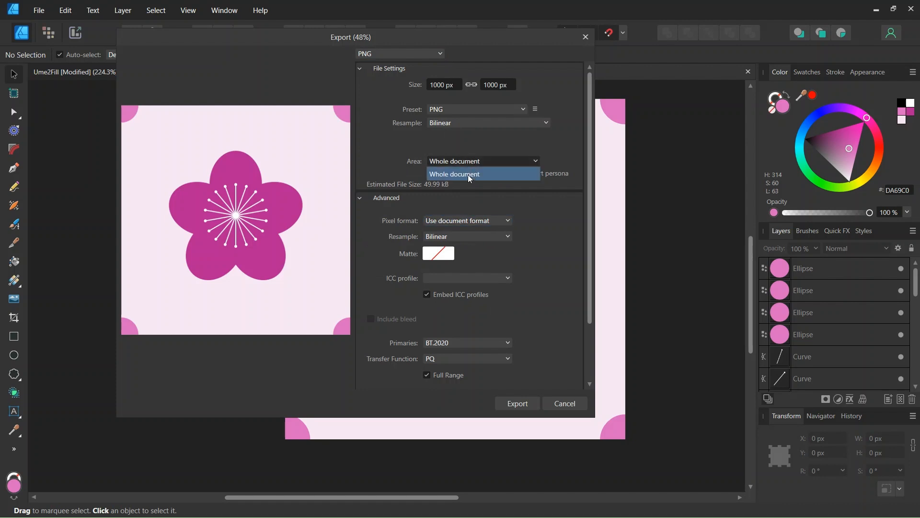
click(470, 176)
click(518, 405)
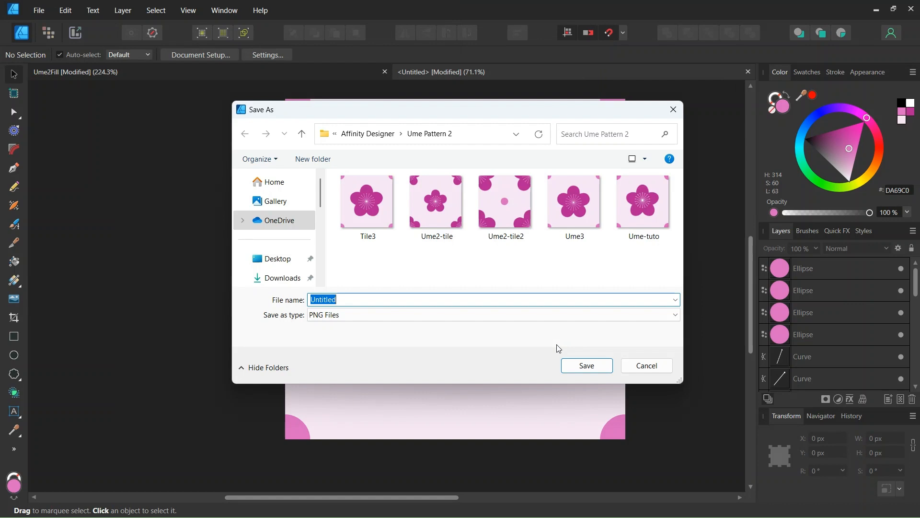
click(583, 366)
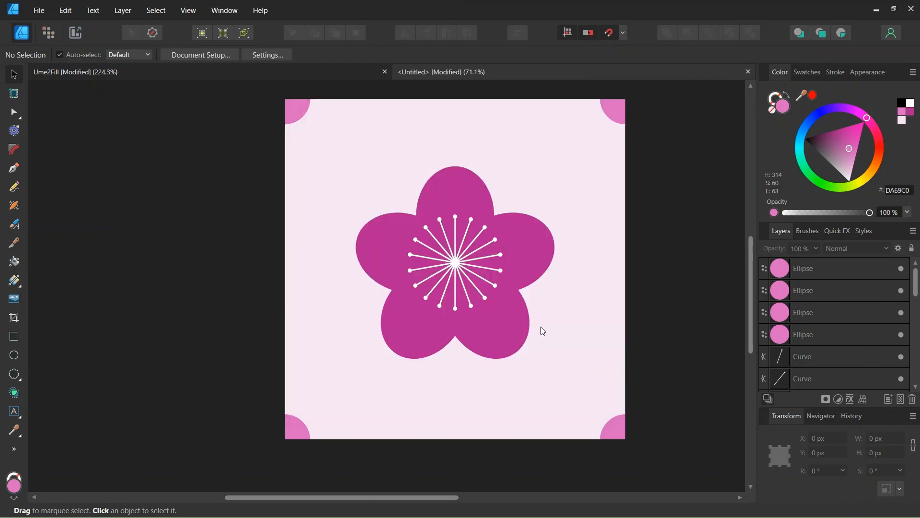
Step: Create a new A5 document with the default settings
click(47, 11)
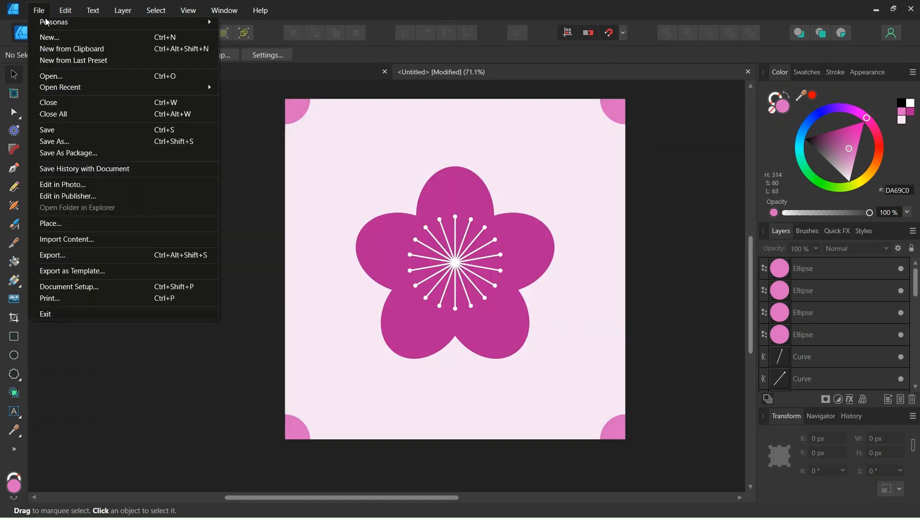
click(48, 36)
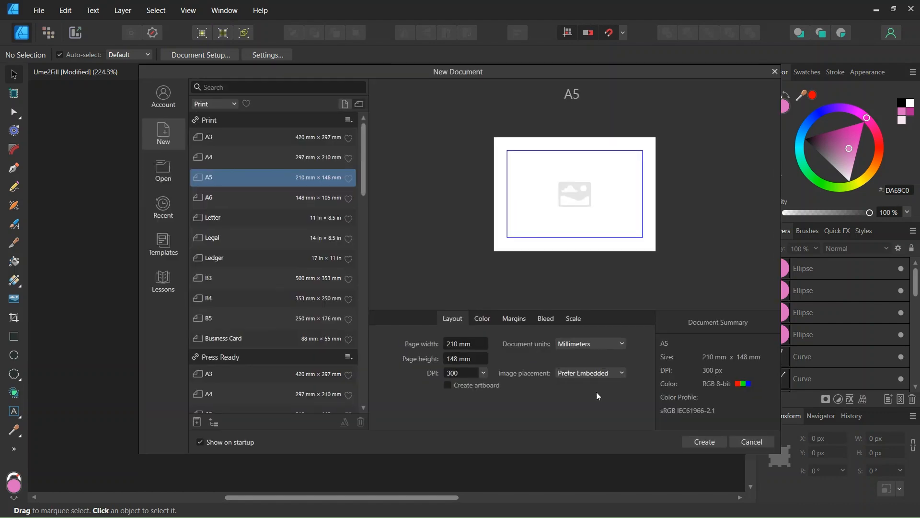
click(699, 445)
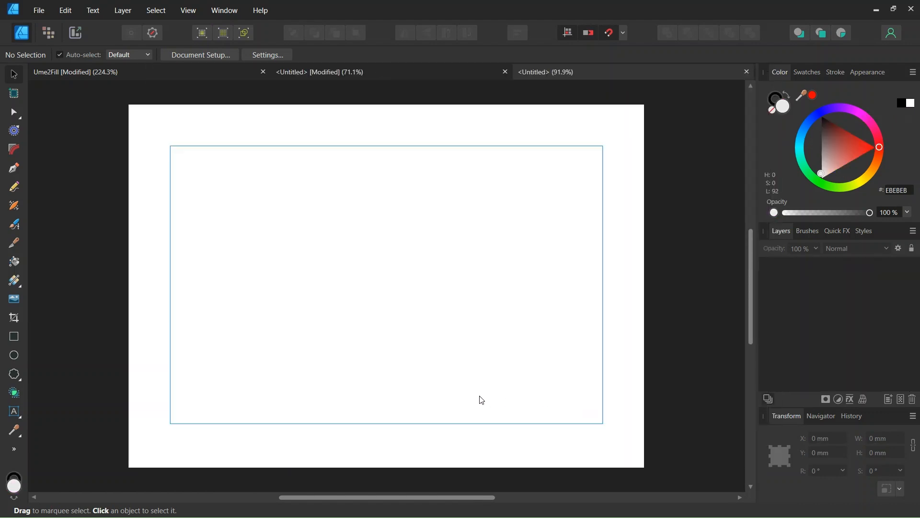
Step: Draw a rectangle with no fill and no stroke covering the whole A5 page
click(13, 336)
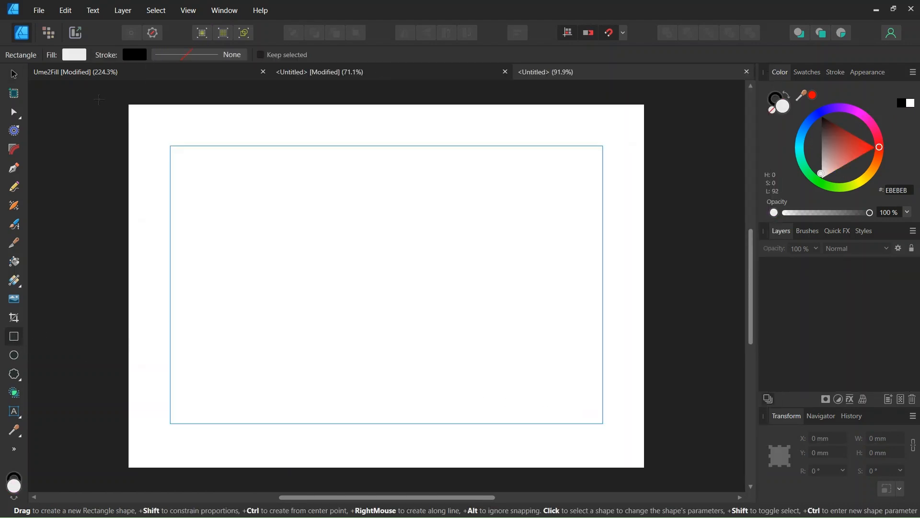
click(75, 55)
click(188, 77)
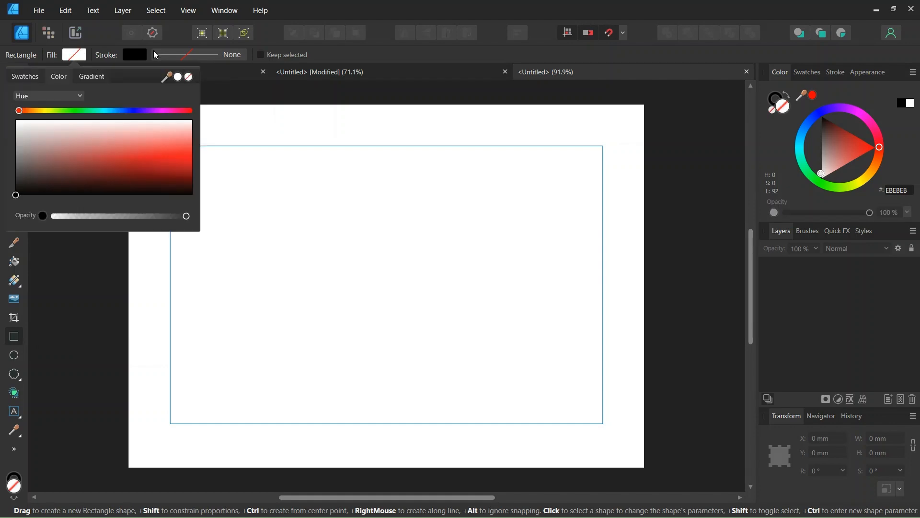
click(134, 55)
click(220, 78)
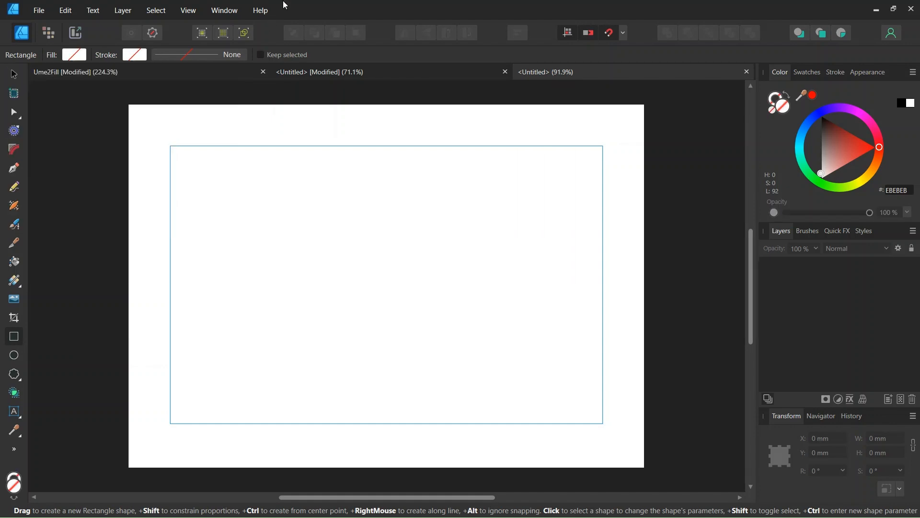
mouse_move(128, 104)
mouse_down()
mouse_move(272, 180)
mouse_move(464, 310)
mouse_move(591, 437)
mouse_move(644, 468)
mouse_up()
click(828, 264)
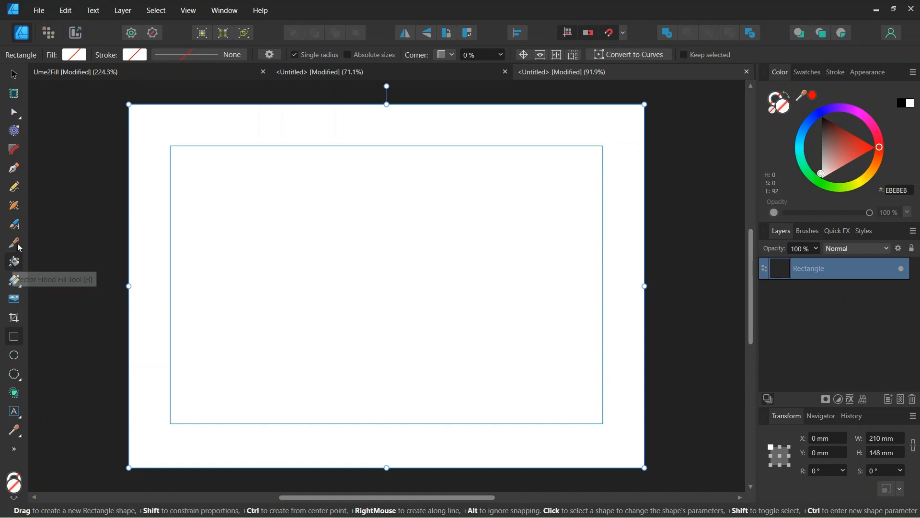
Step: Fill the rectangle with the exported Untitled tile as a bitmap fill using the Vector Flood Fill tool
click(13, 264)
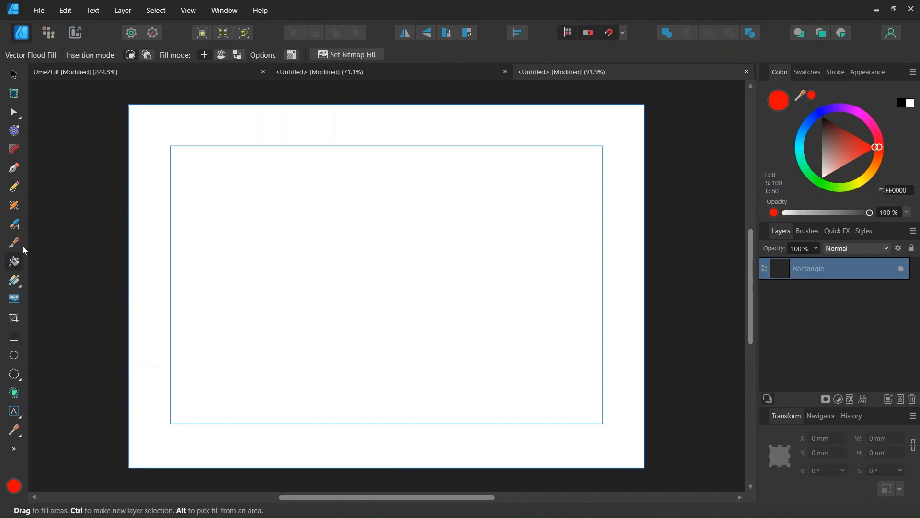
click(342, 54)
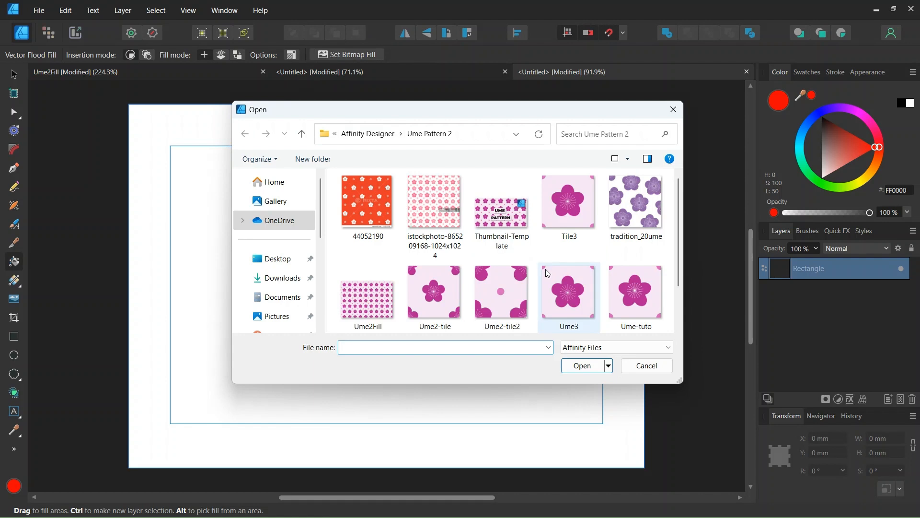
scroll(546, 269, down, 1)
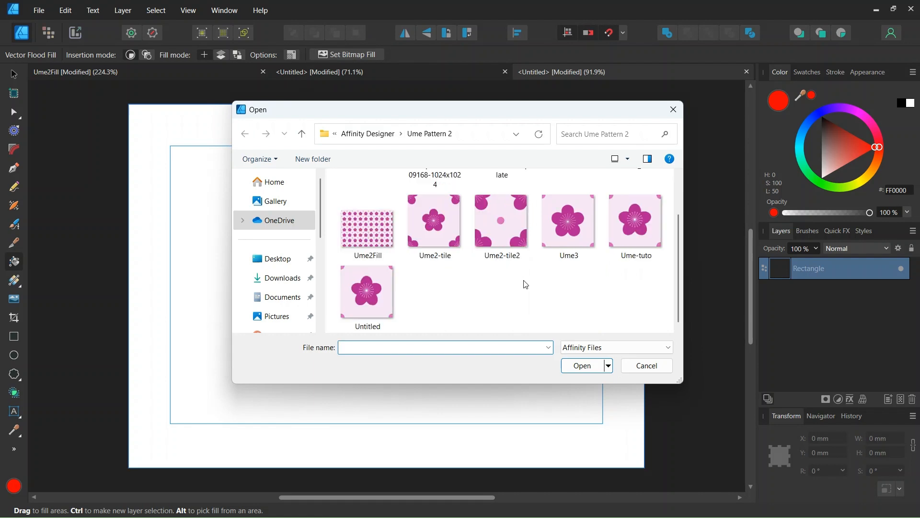
double_click(362, 301)
scroll(369, 290, up, 1)
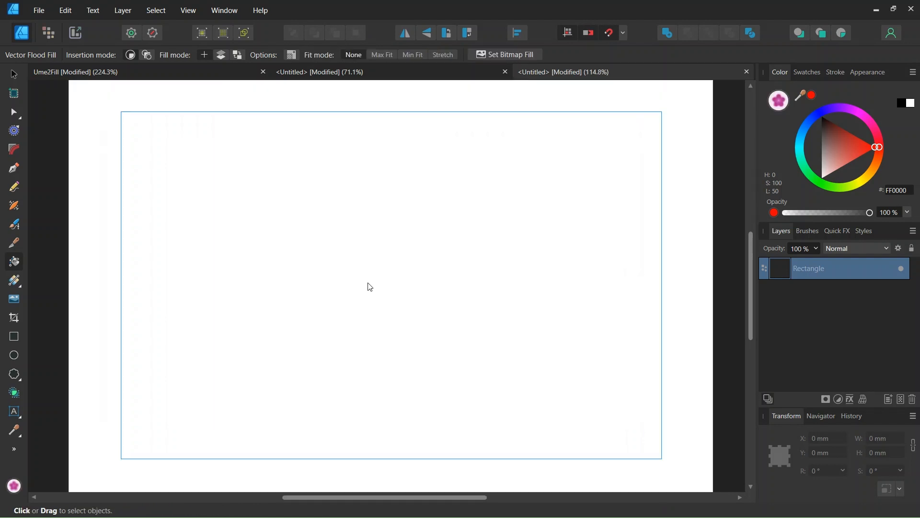
click(381, 263)
Step: Shrink the bitmap fill's scale so the plum blossom tile repeats many times across the page, then deselect
scroll(382, 265, down, 2)
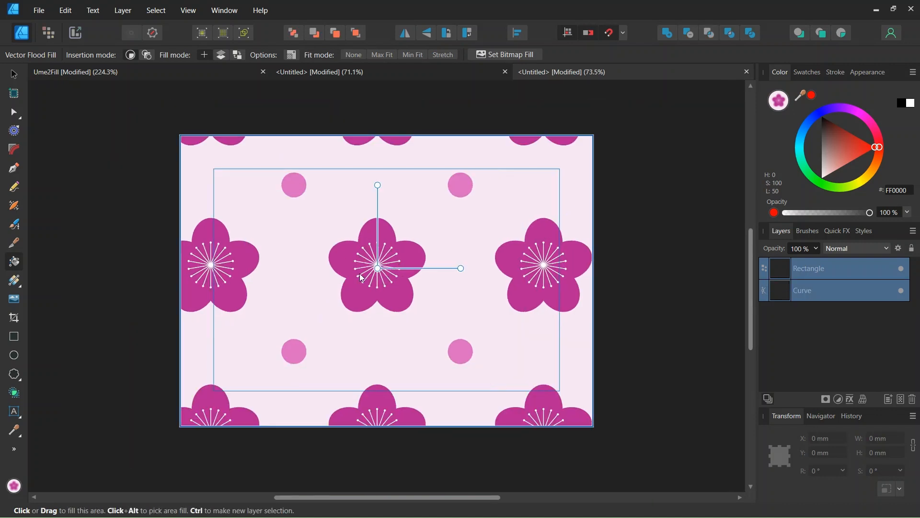
scroll(382, 267, down, 2)
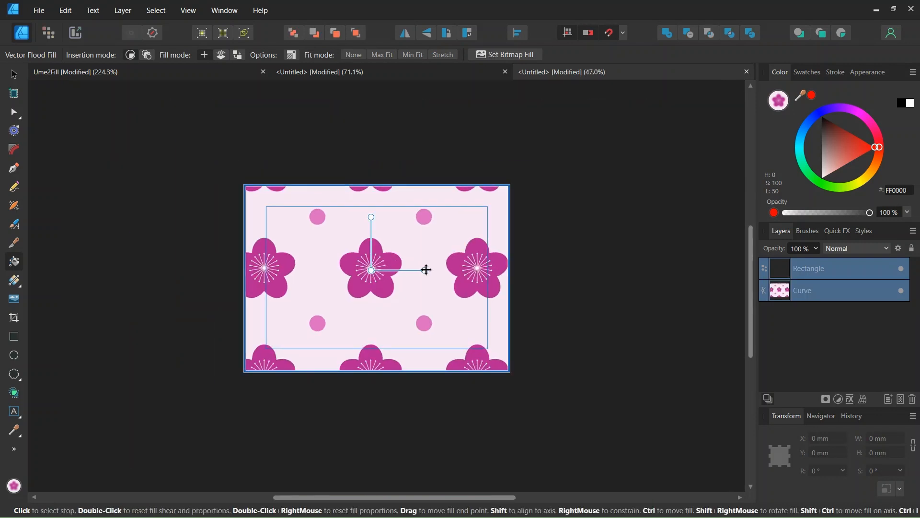
drag(423, 269, 388, 270)
scroll(394, 269, up, 1)
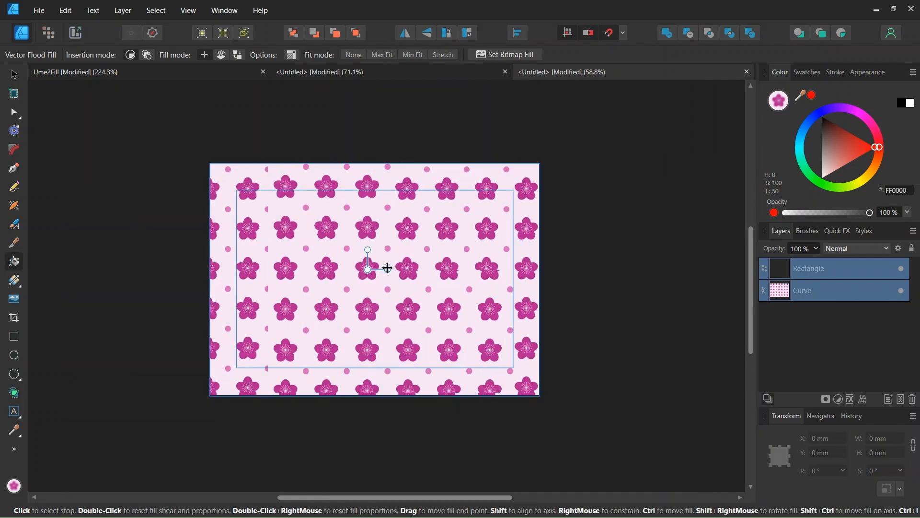
click(12, 74)
click(119, 226)
scroll(345, 307, up, 1)
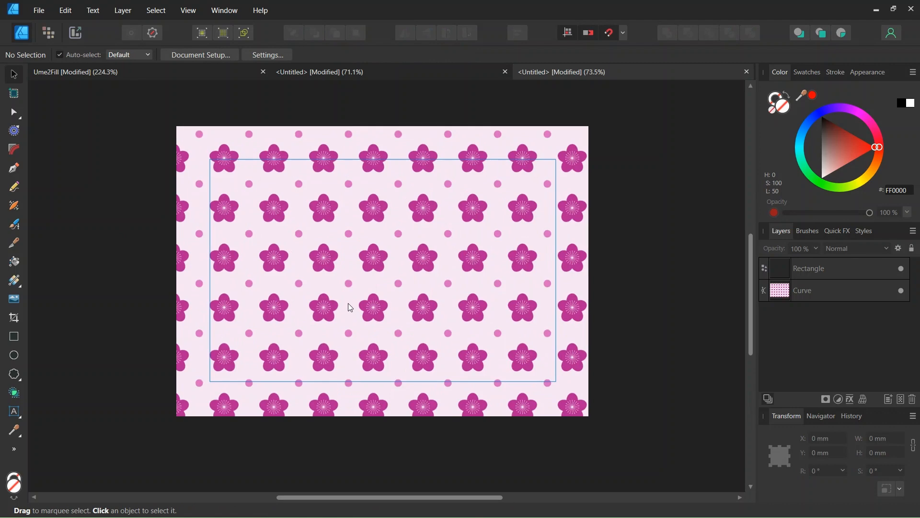
scroll(347, 294, up, 2)
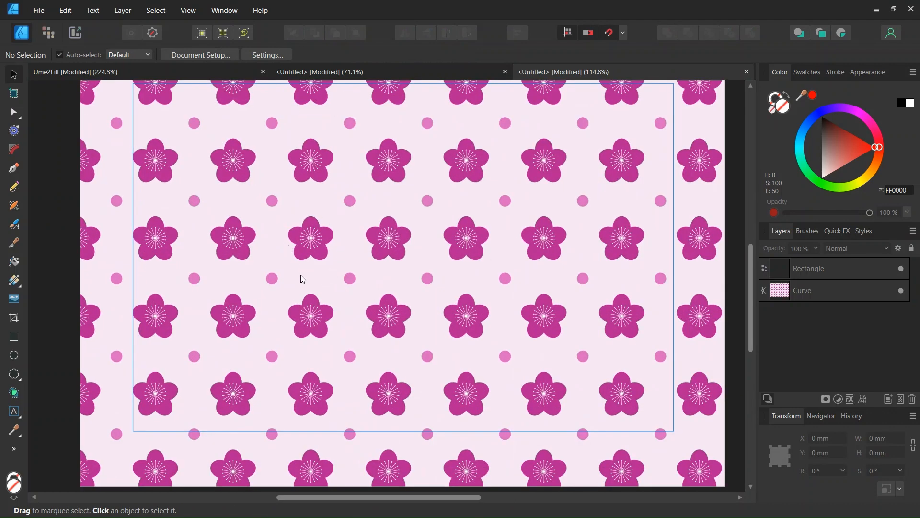
scroll(303, 279, down, 2)
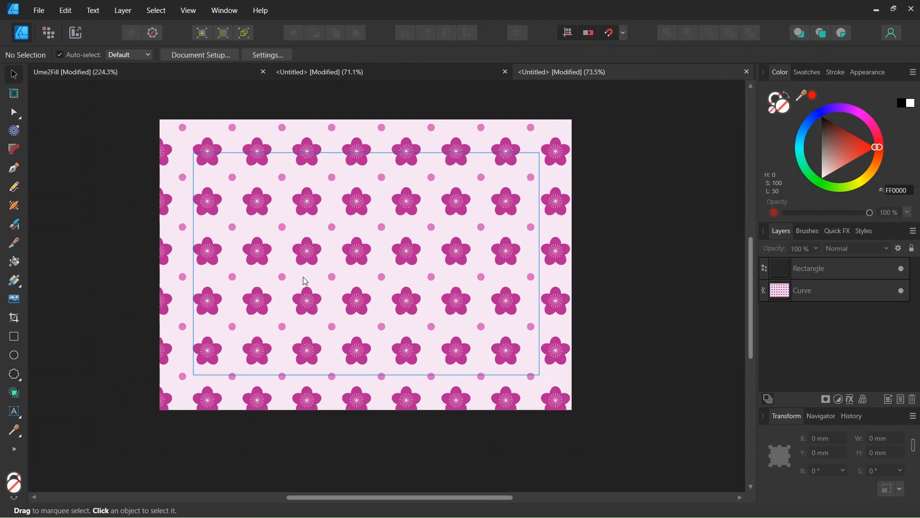